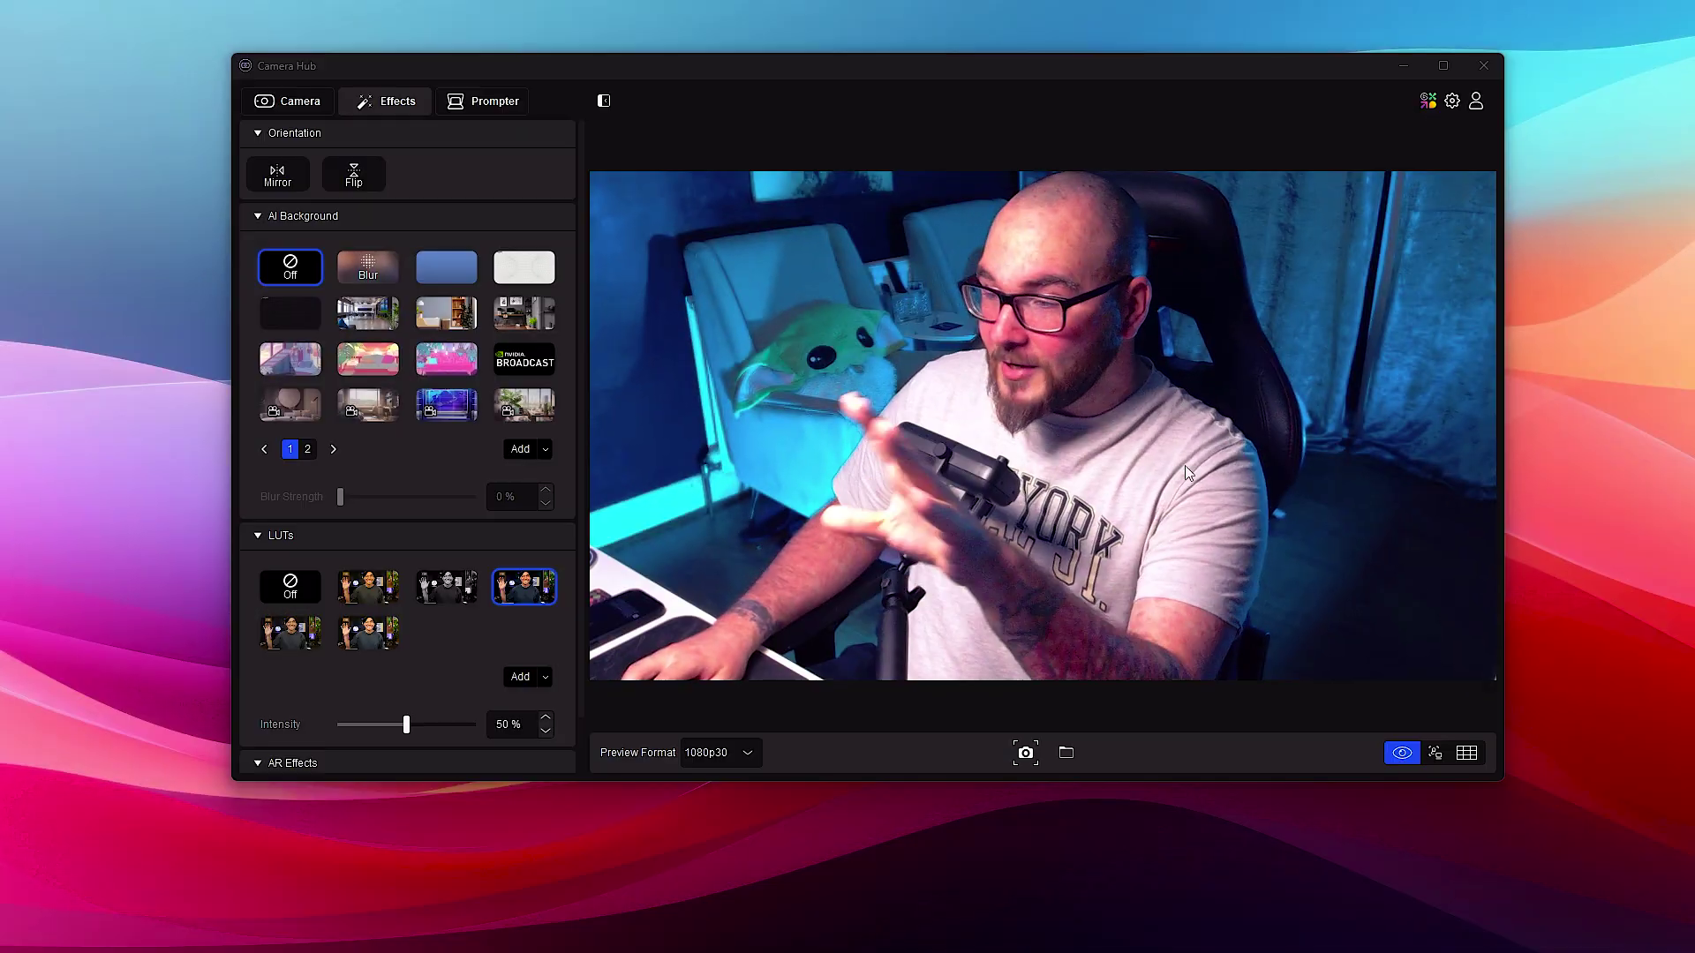
# Apply the Blur AI background, raise the blur strength slightly, and try the office background.
pyautogui.click(357, 272)
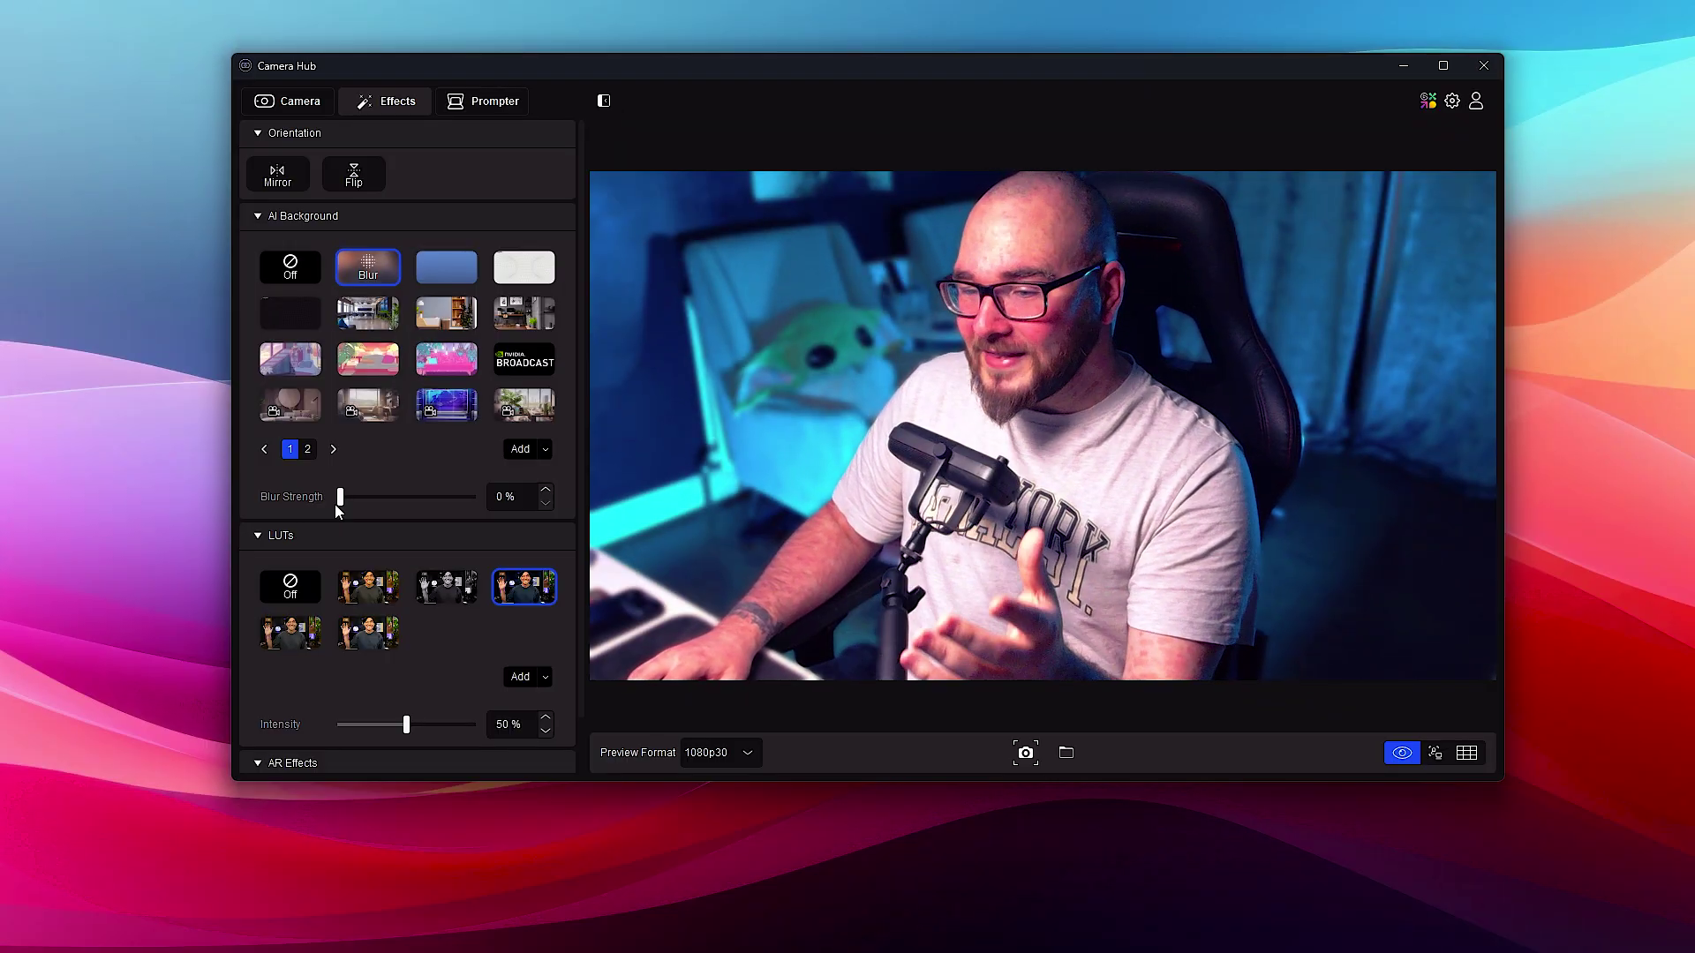
pyautogui.moveTo(338, 501); pyautogui.dragTo(361, 501)
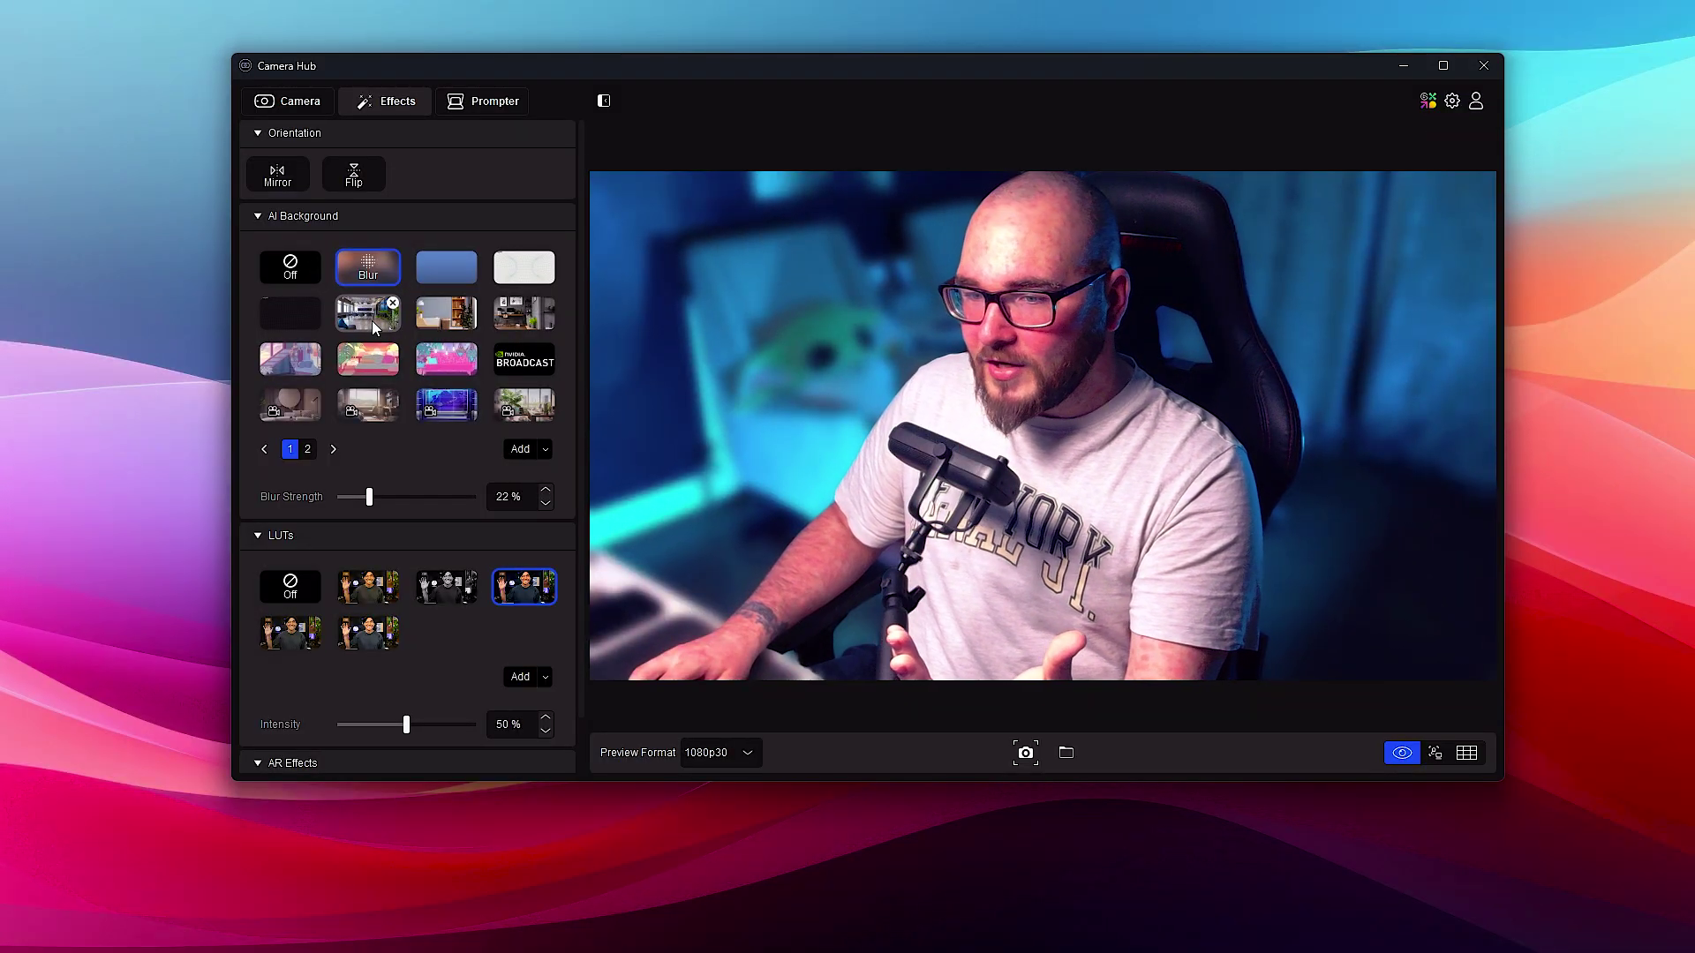
pyautogui.click(371, 321)
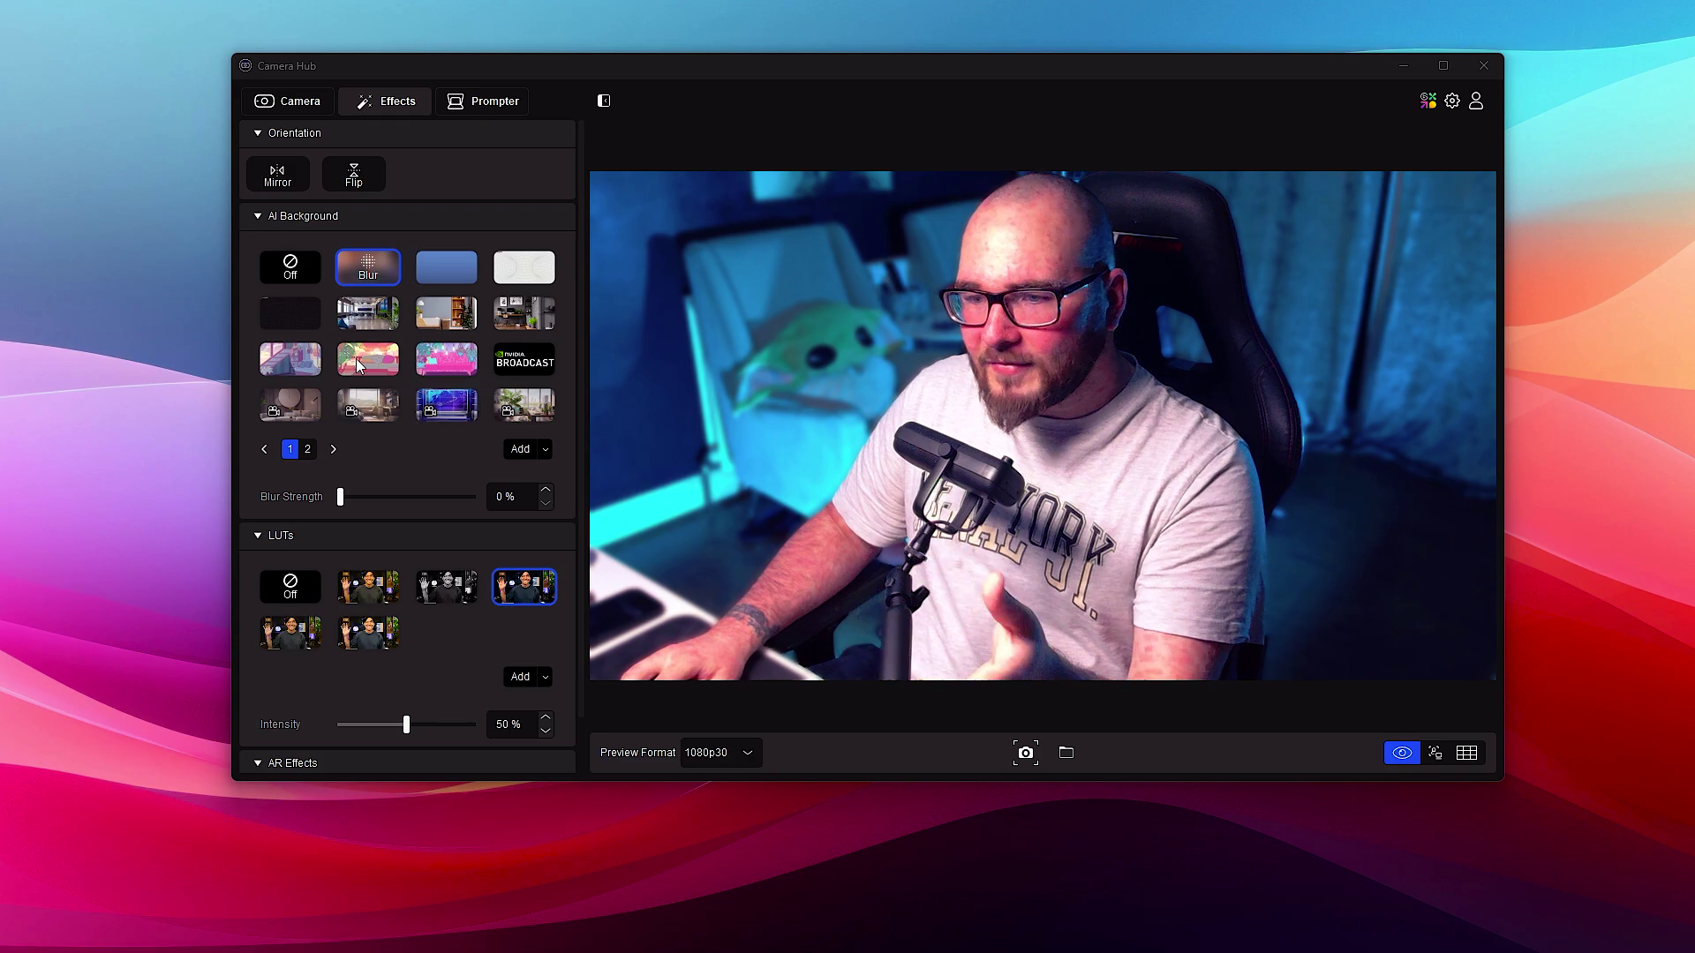
# Page through the AI background options and switch the LUT off to compare looks.
pyautogui.click(333, 450)
pyautogui.click(289, 449)
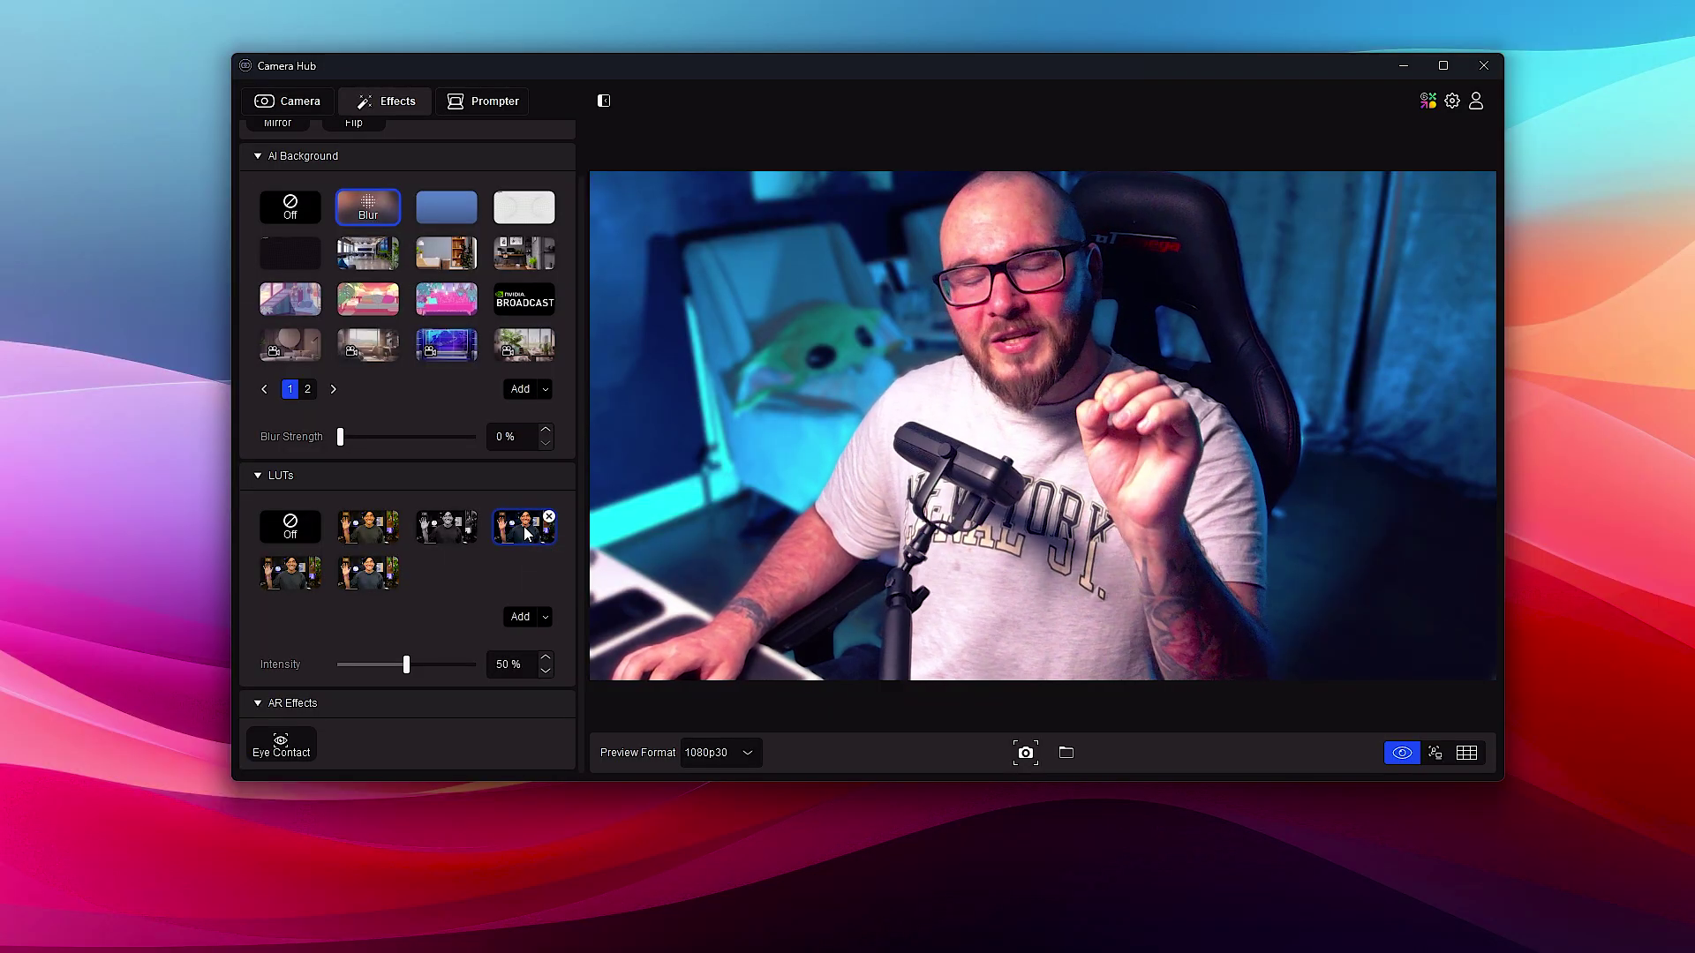
pyautogui.click(291, 538)
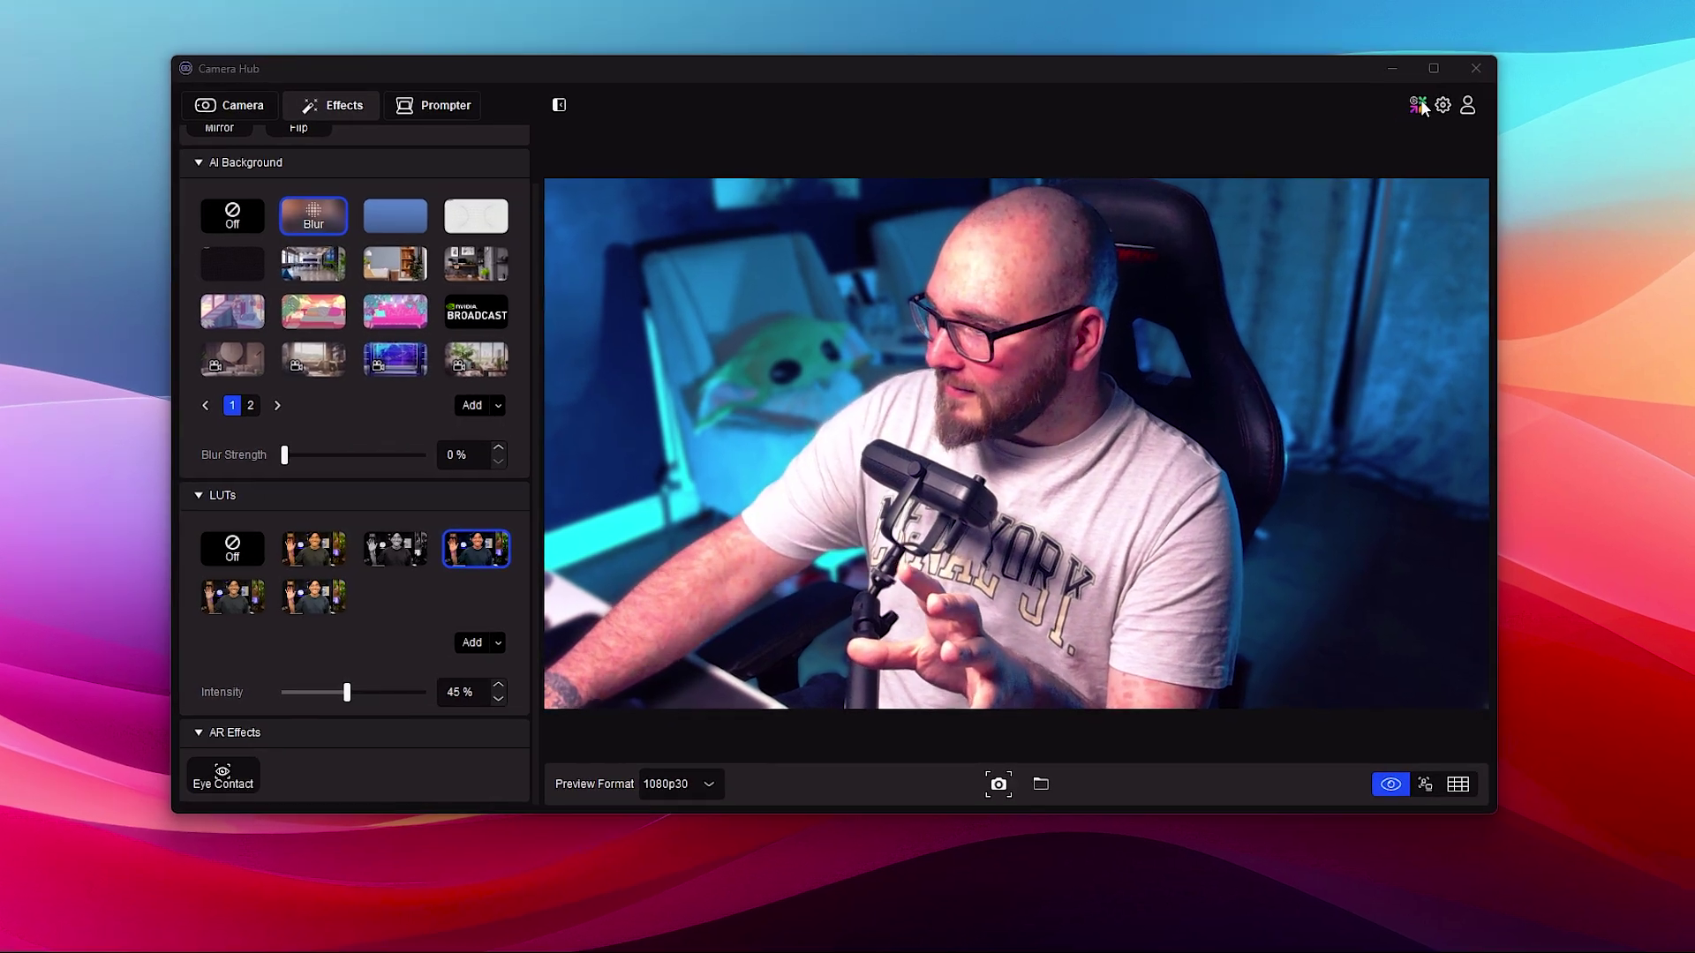
# Browse the Camera Hub LUTs catalogue on Elgato Marketplace, from free to £0.77 packs.
pyautogui.click(1428, 100)
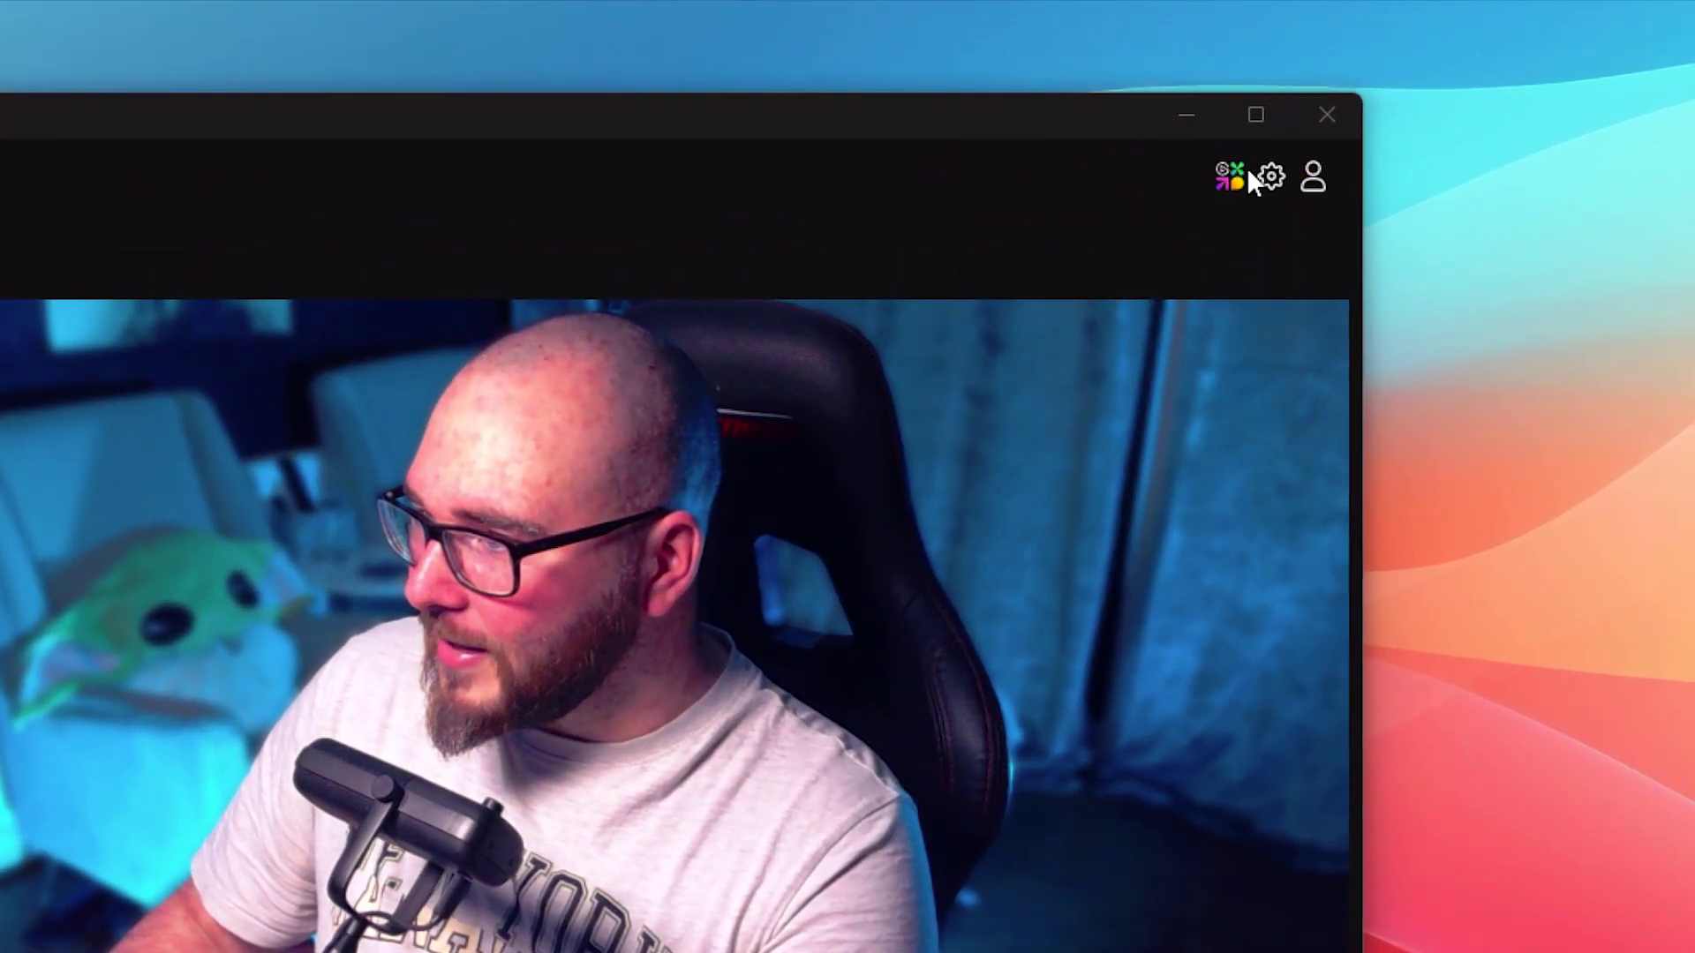
pyautogui.click(1236, 173)
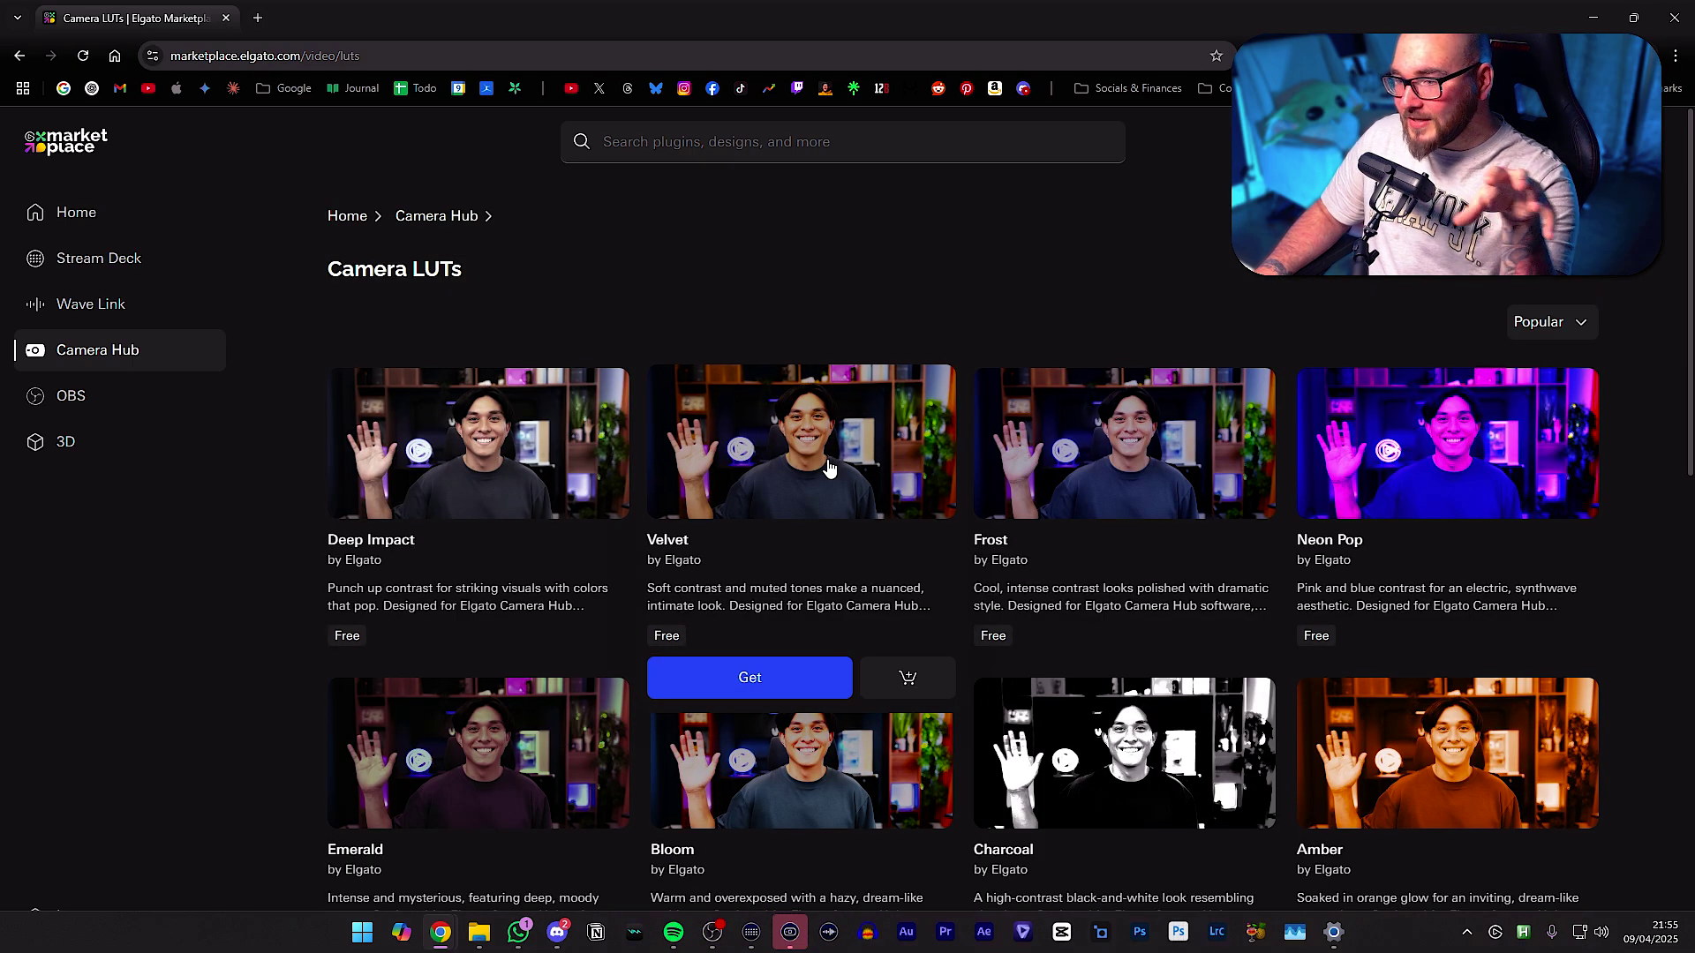
pyautogui.scroll(-1, 828, 468)
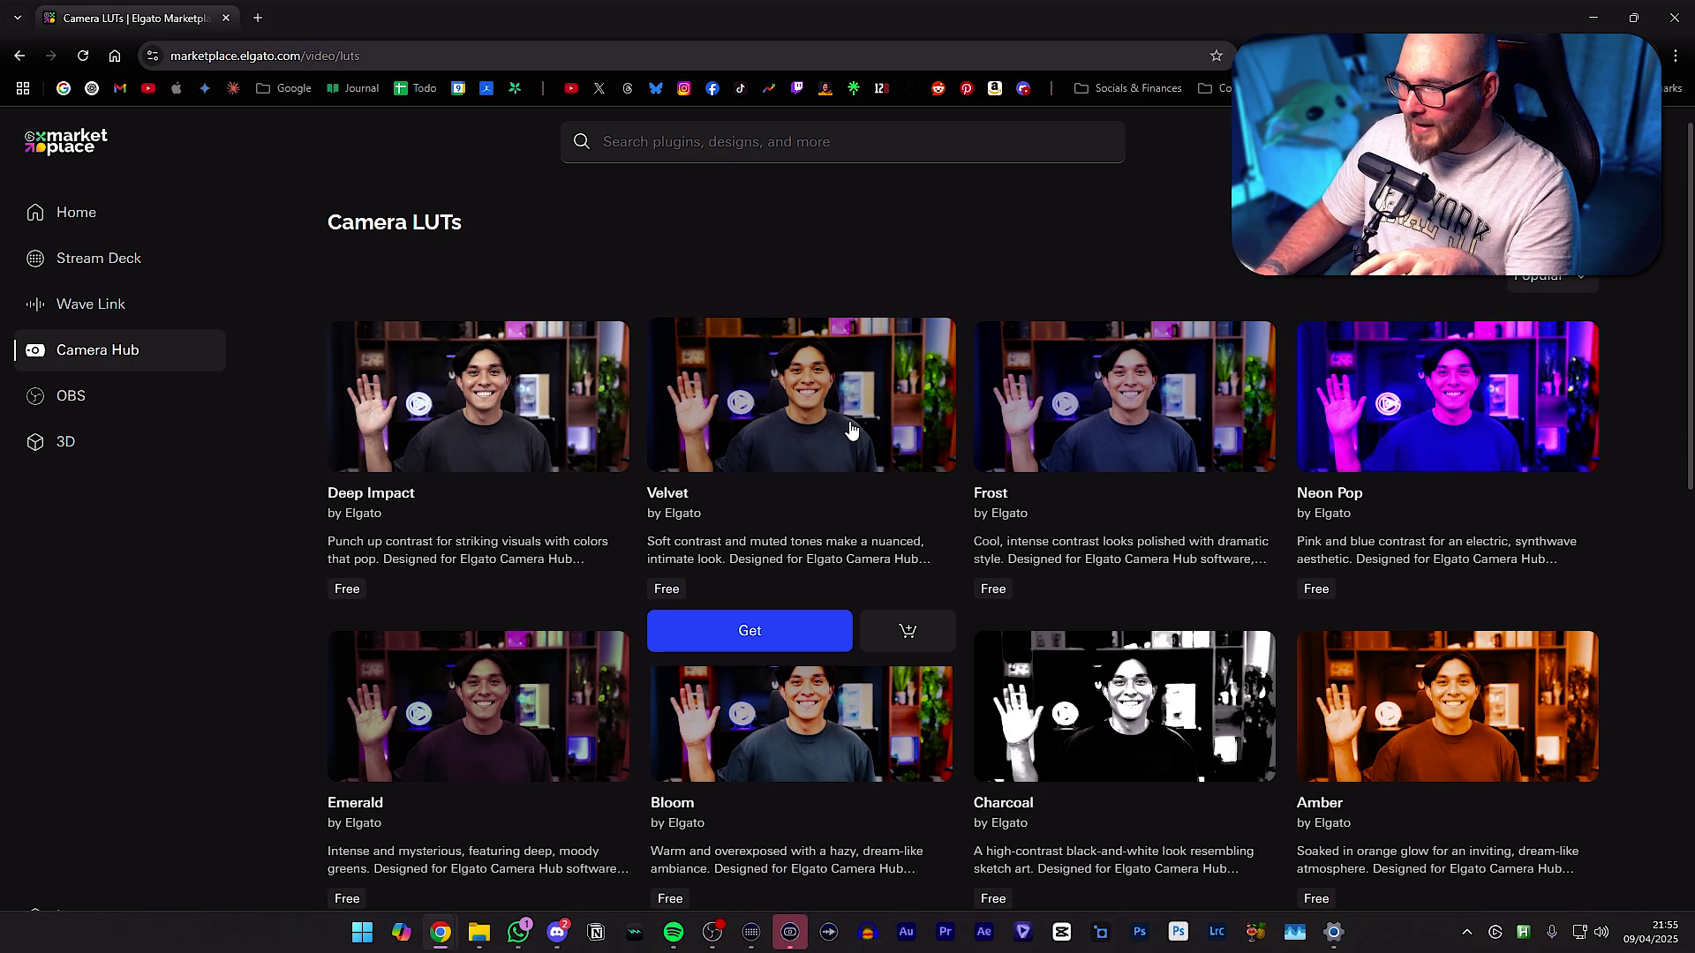
pyautogui.scroll(-7, 985, 415)
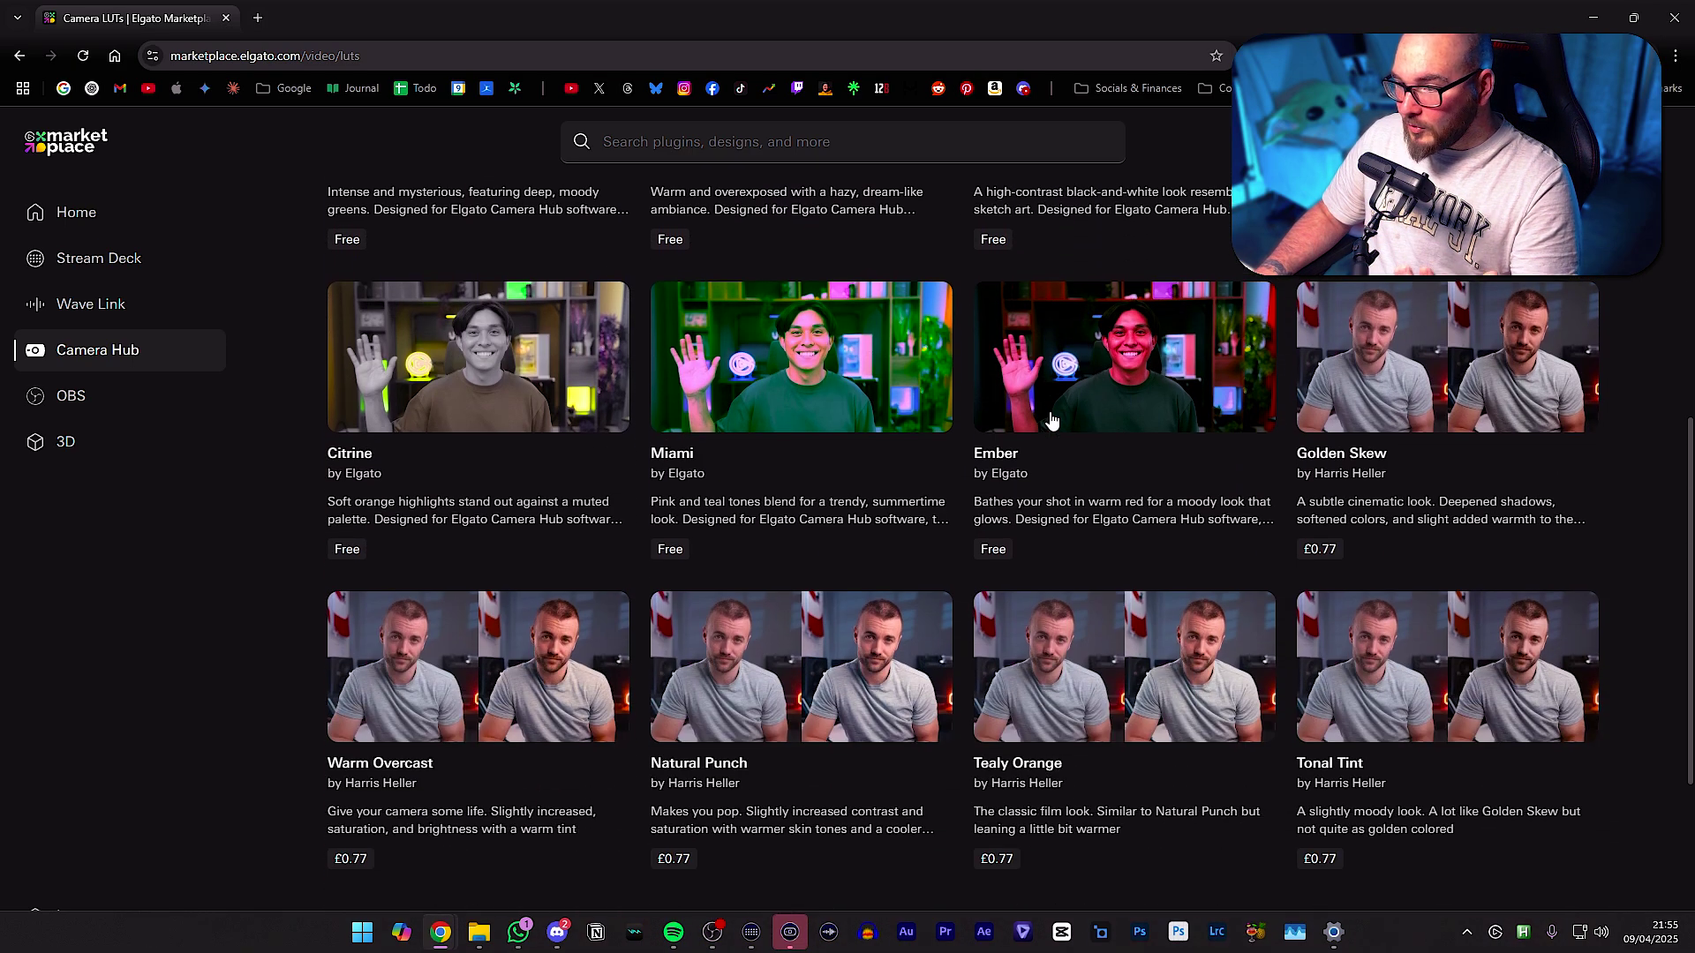
pyautogui.scroll(-2, 755, 720)
pyautogui.scroll(3, 1053, 512)
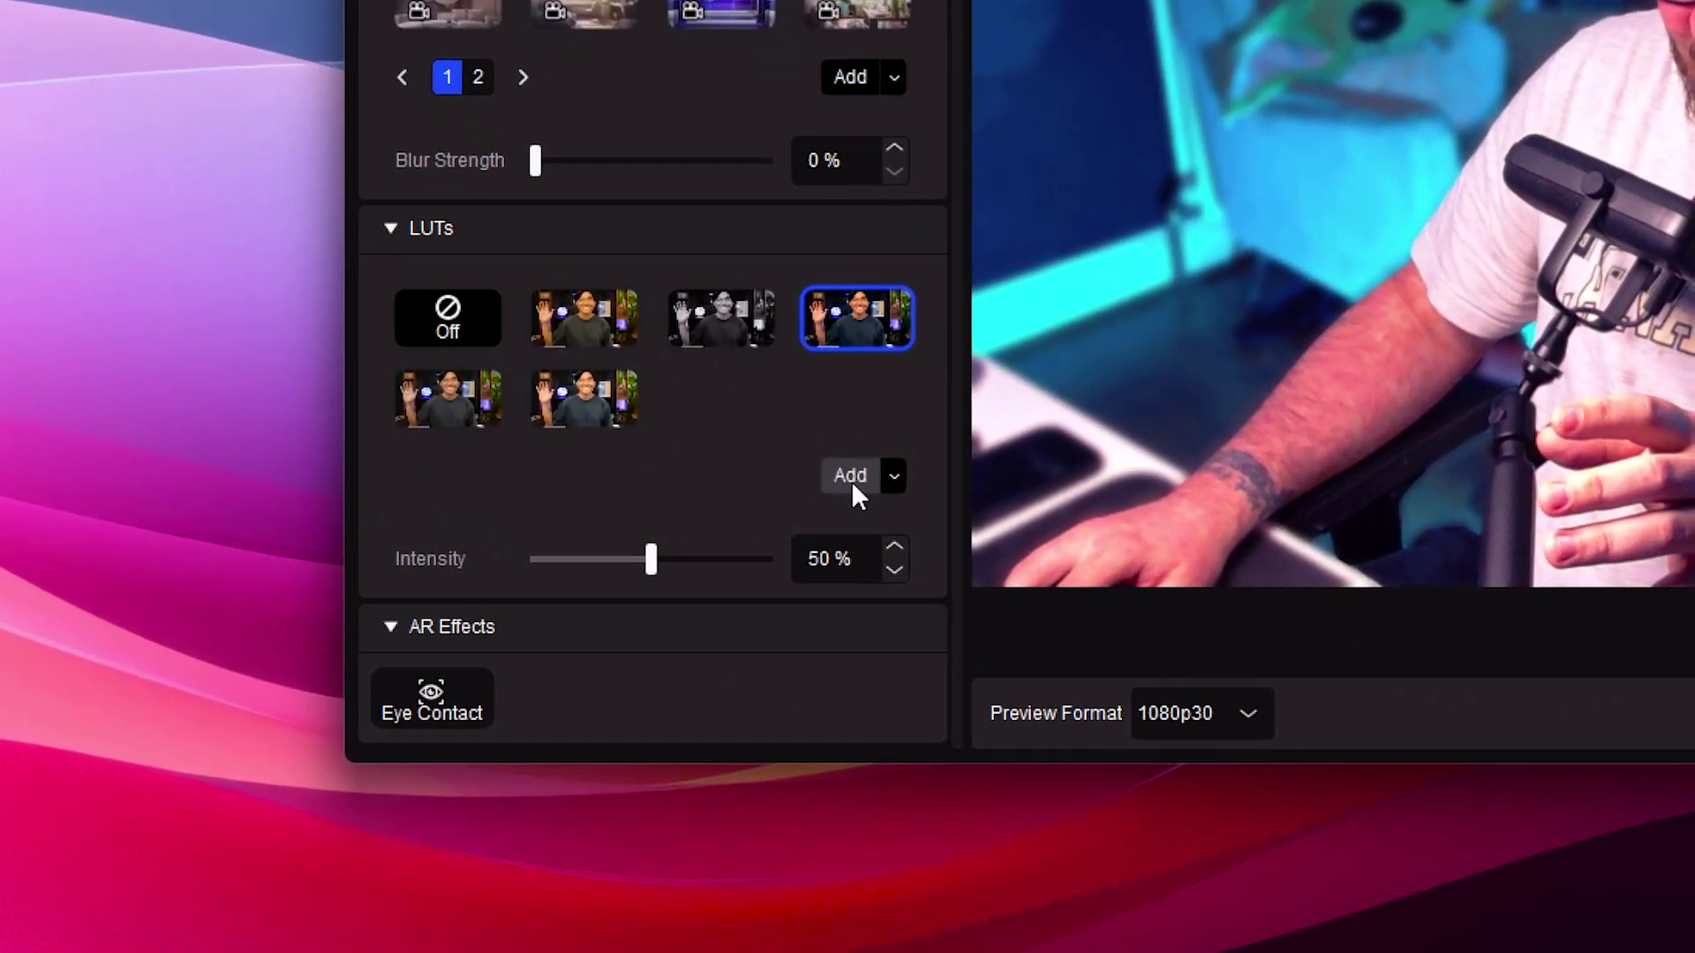
# Import HV05_Urban_Cinematic.cube from the HeroVibes LUTs .CUBE Presets folder.
pyautogui.click(912, 557)
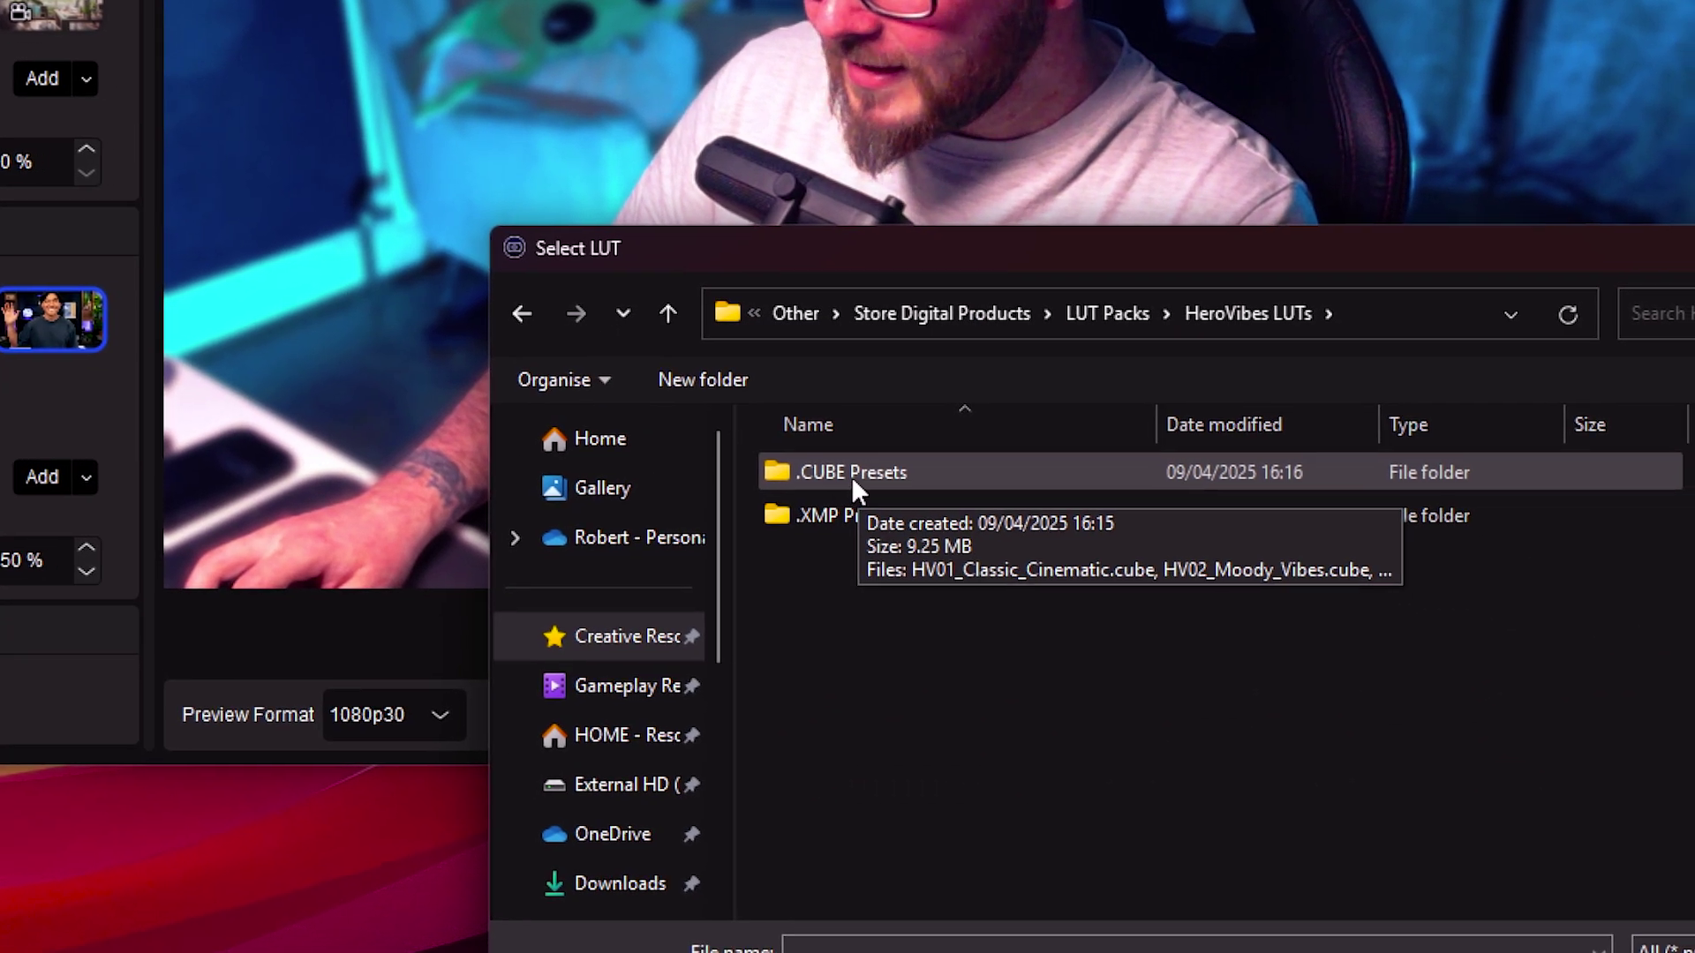
pyautogui.doubleClick(850, 475)
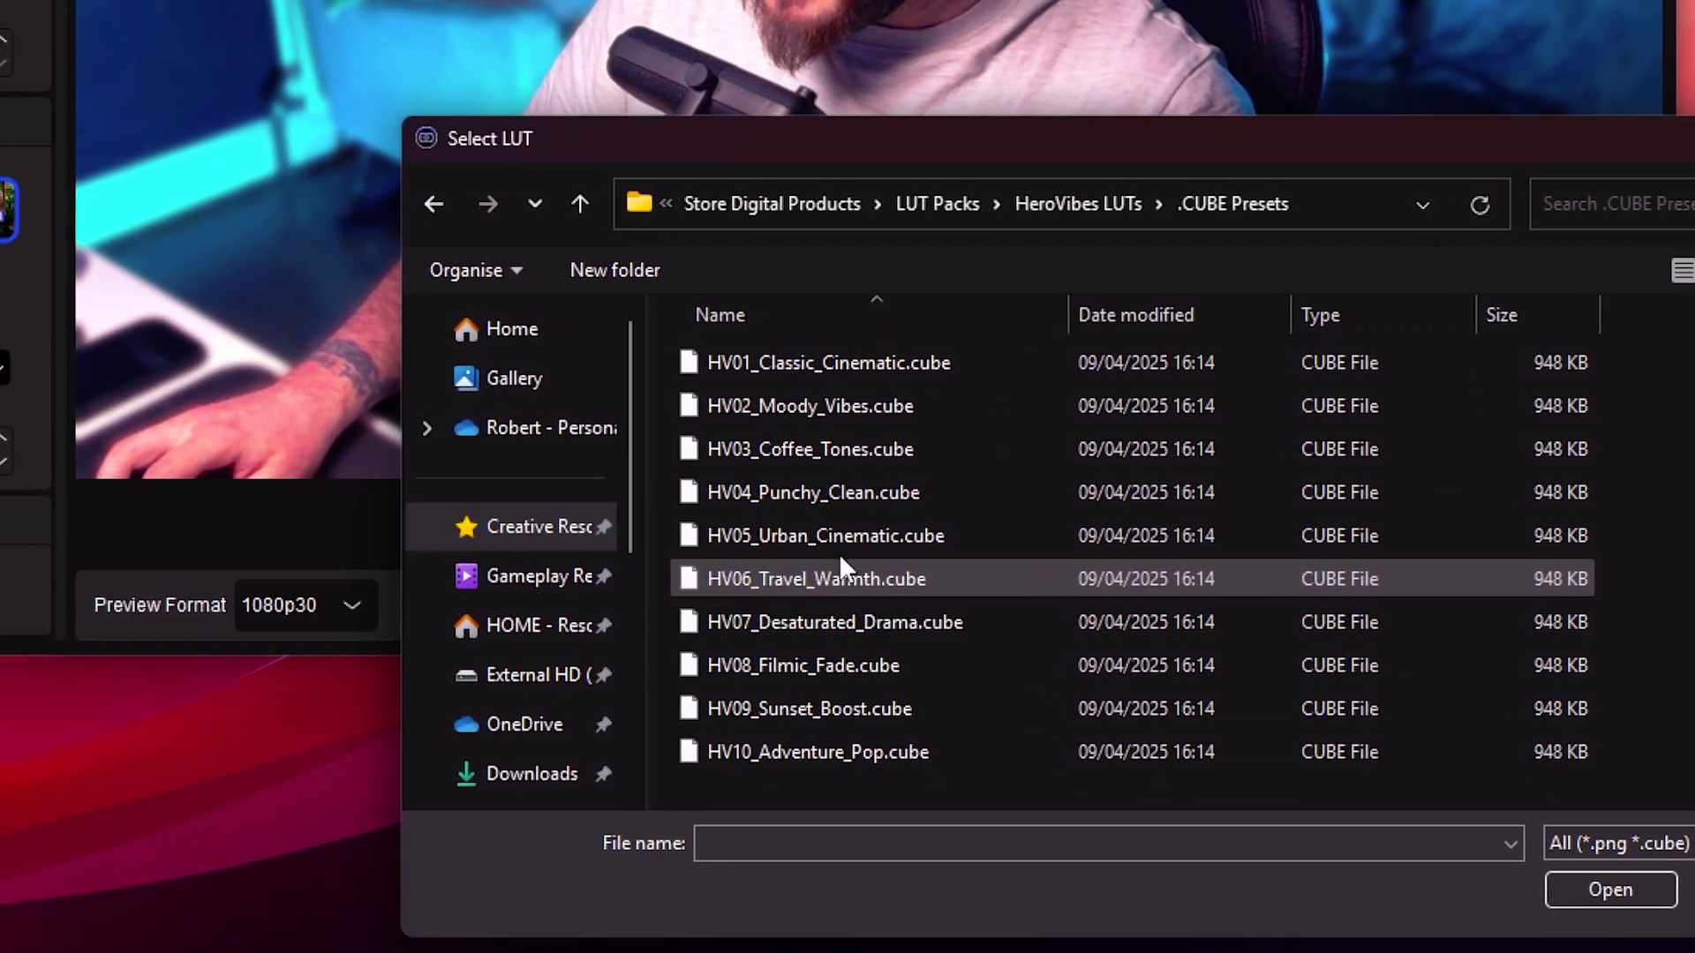
pyautogui.click(849, 535)
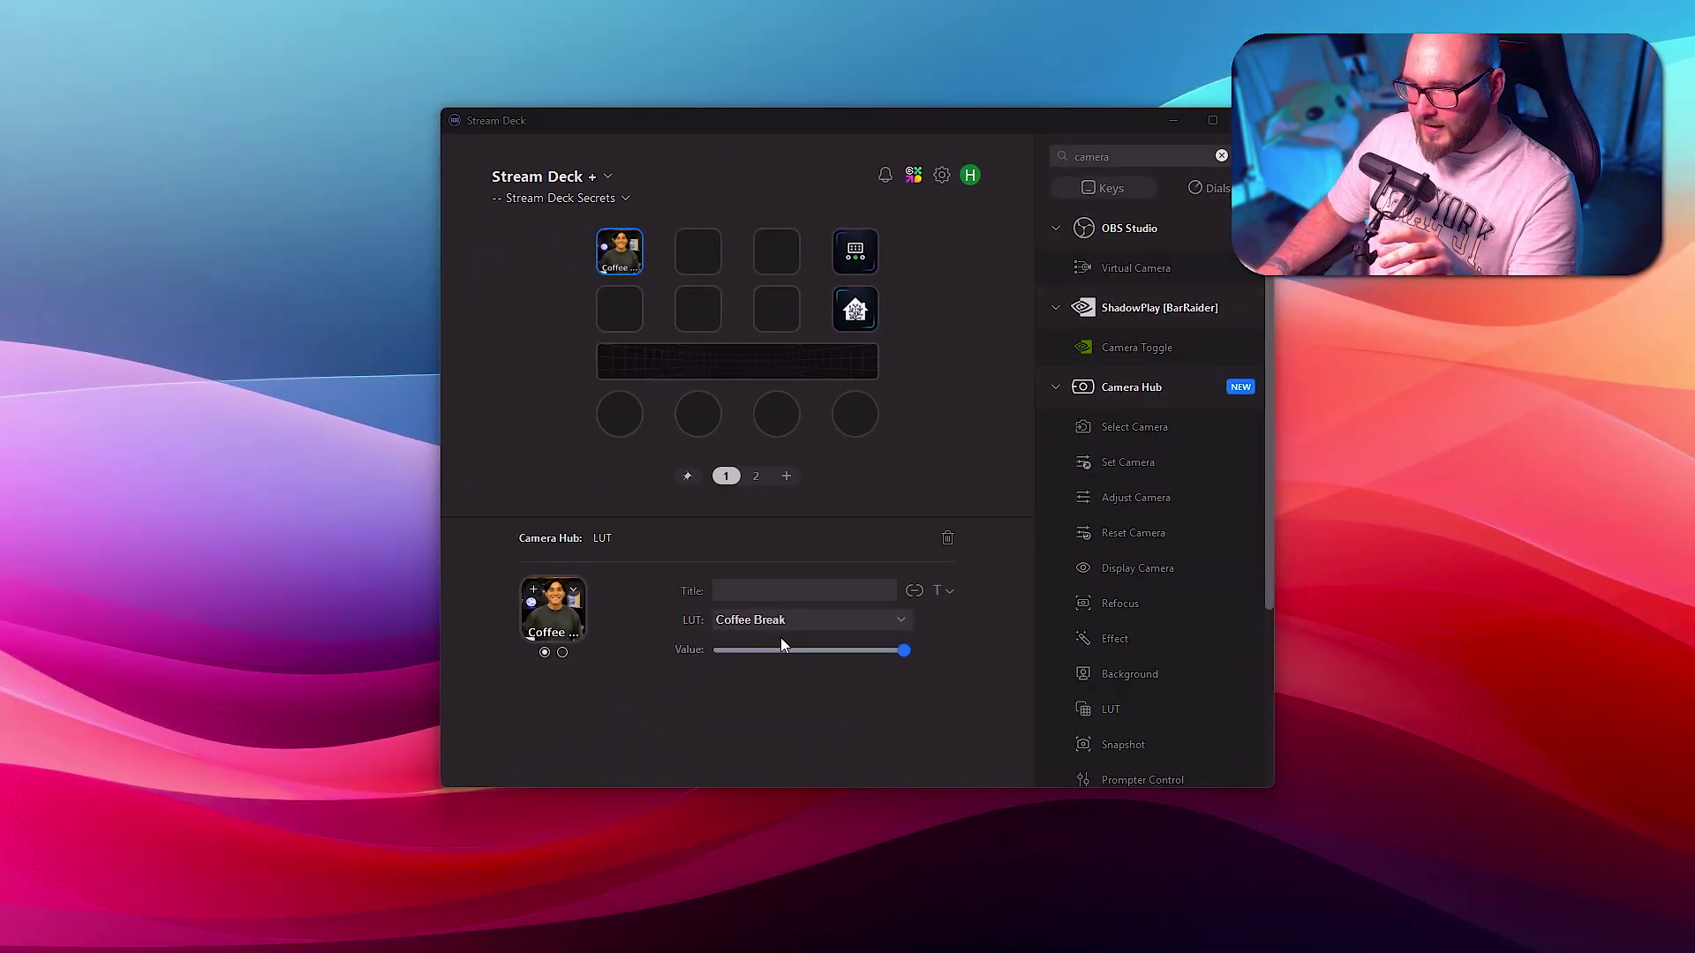
# Switch the first key's Camera Hub LUT action from Coffee Break to Film Noir.
pyautogui.click(800, 623)
pyautogui.click(777, 629)
pyautogui.click(776, 626)
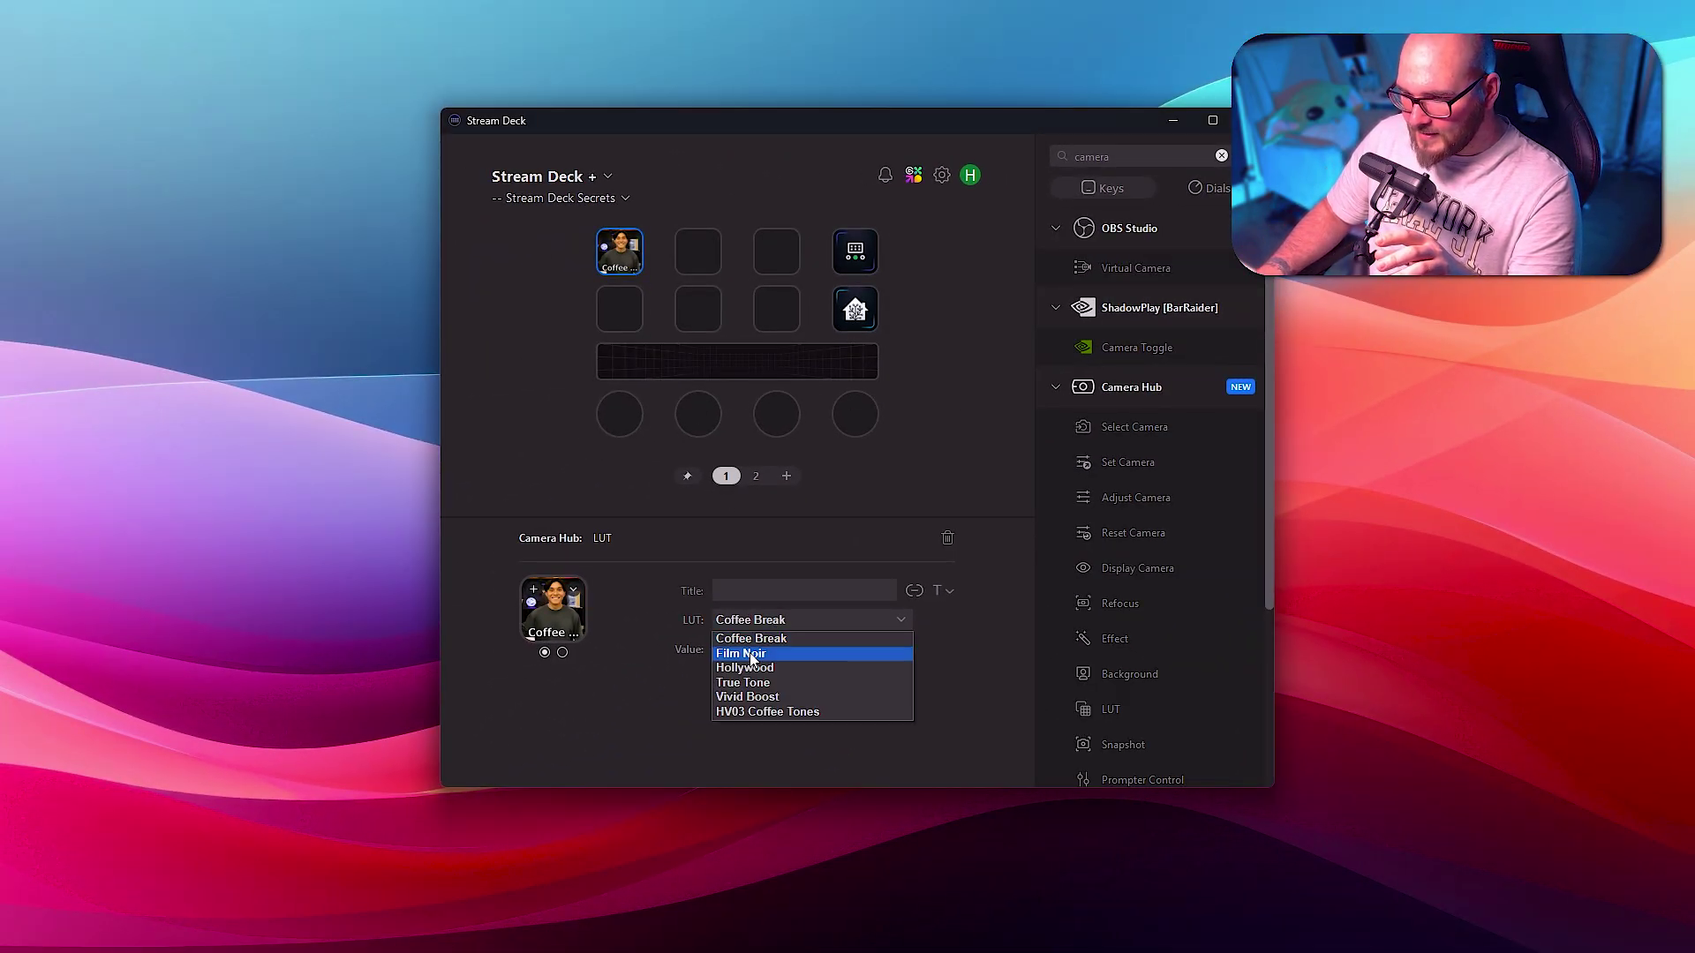
pyautogui.click(759, 653)
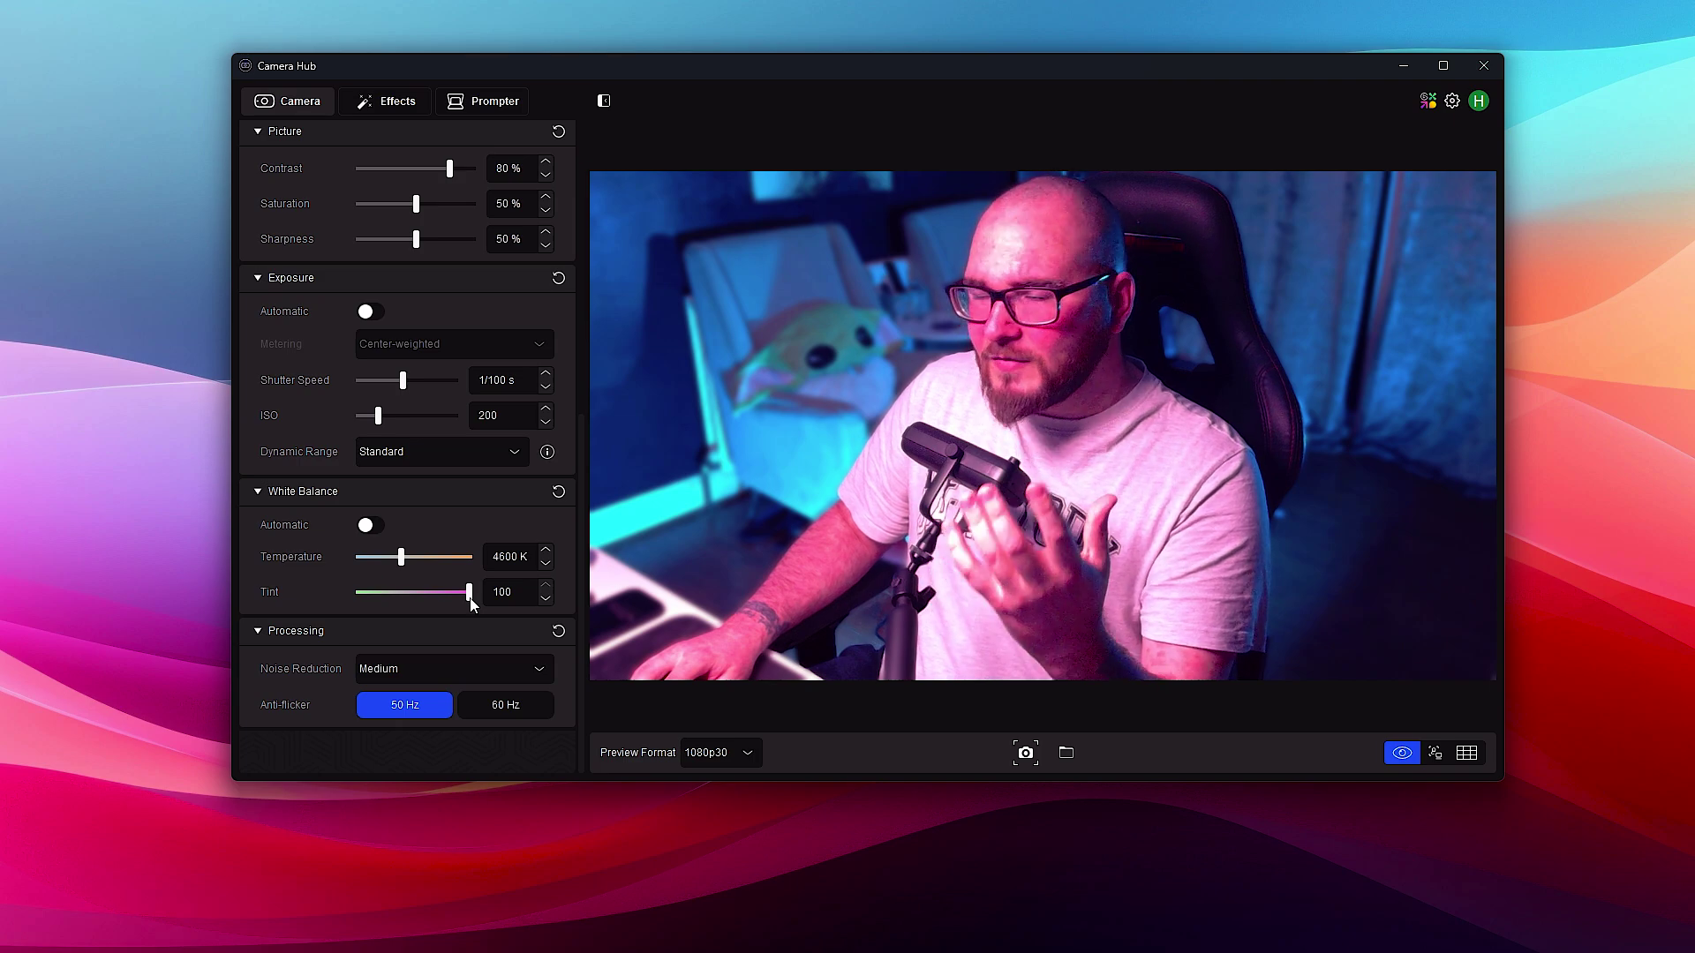
# Pull the white balance tint down from 100 and settle it at 18.
pyautogui.moveTo(470, 603); pyautogui.dragTo(447, 604)
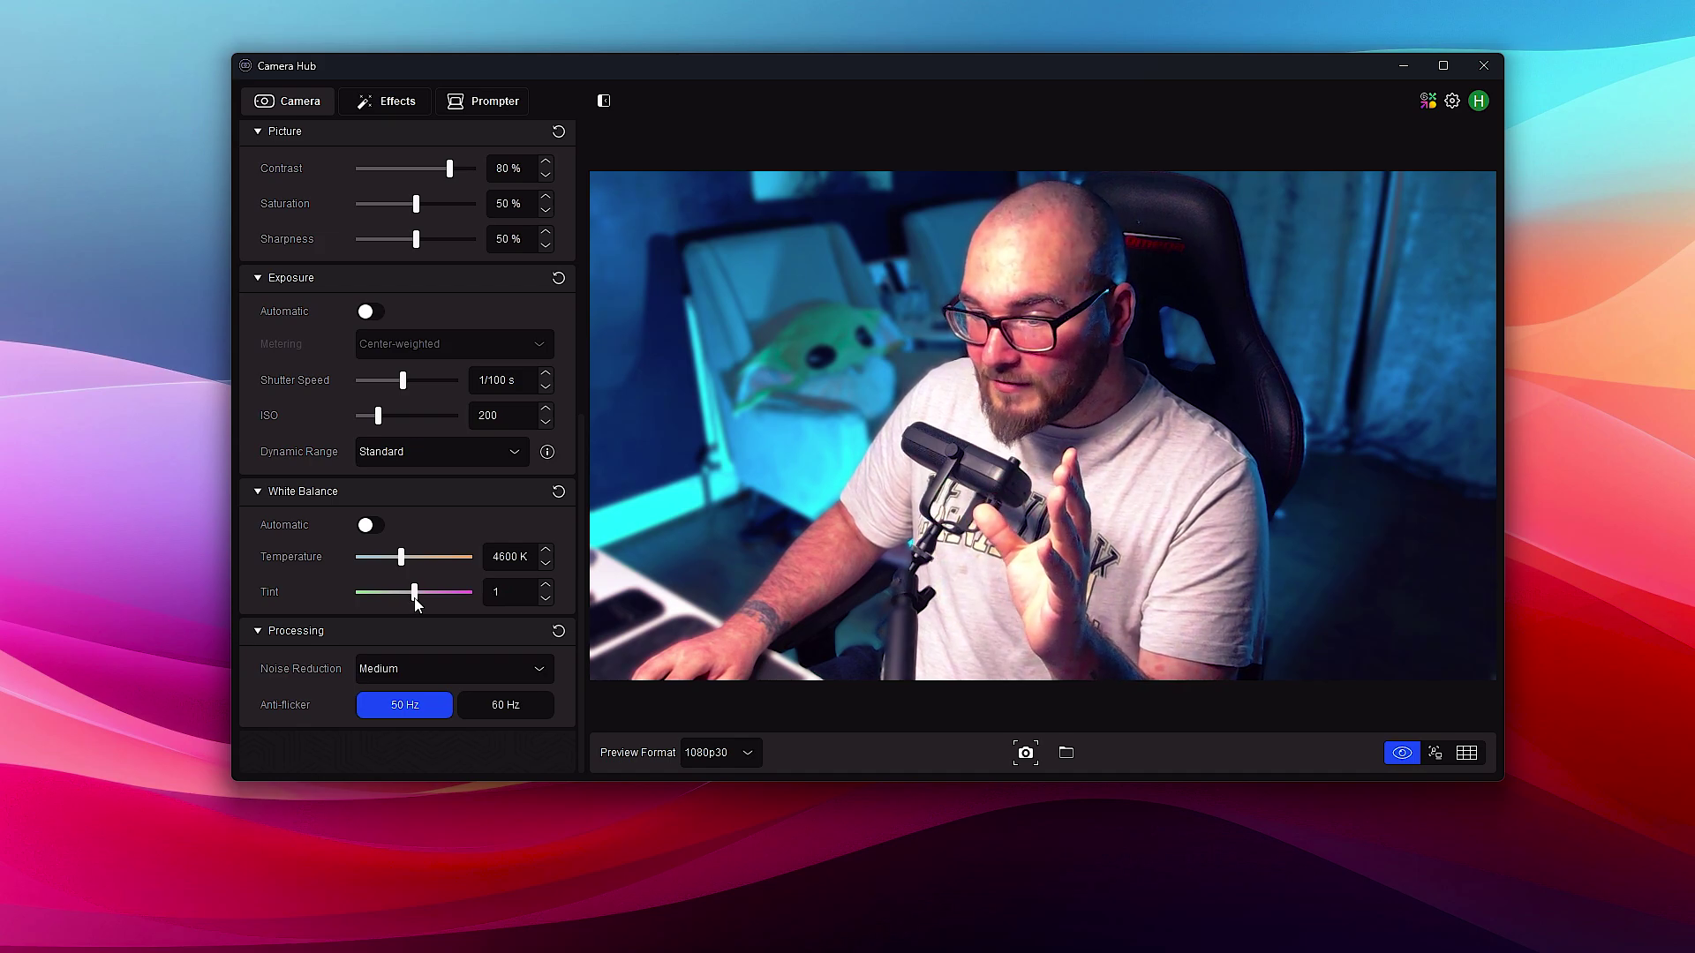
pyautogui.moveTo(421, 604); pyautogui.dragTo(427, 604)
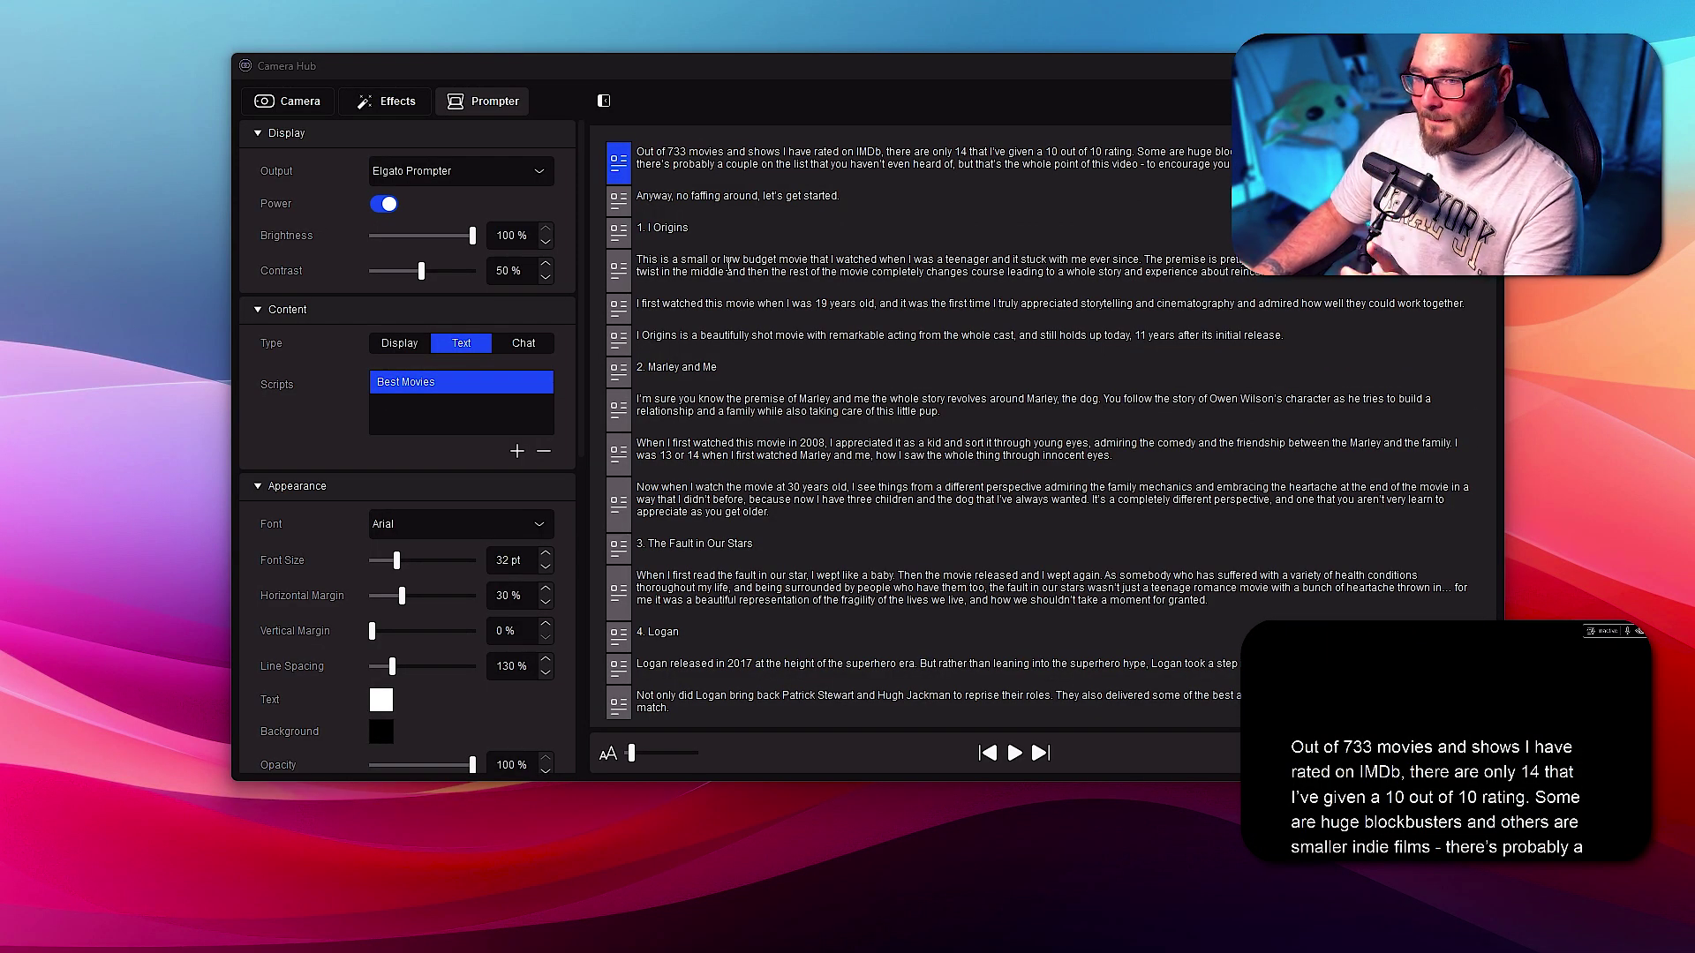
# Start the prompter scrolling through the Best Movies script from the Scrolling controls.
pyautogui.scroll(-5, 297, 420)
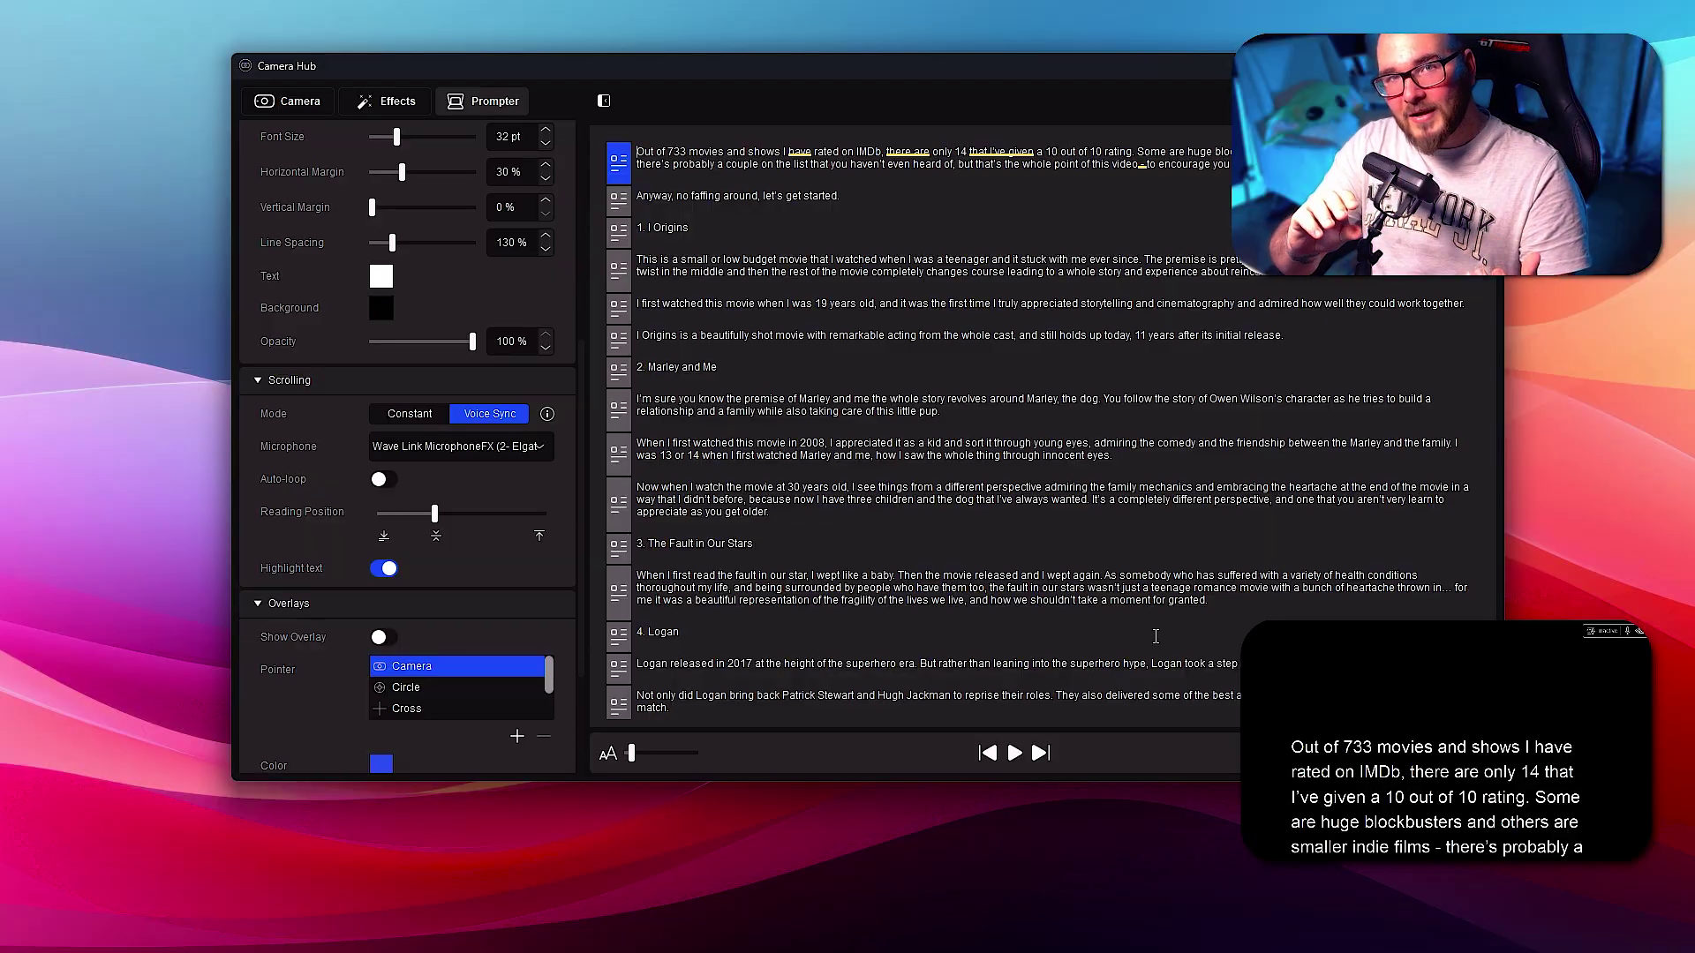
pyautogui.click(1014, 753)
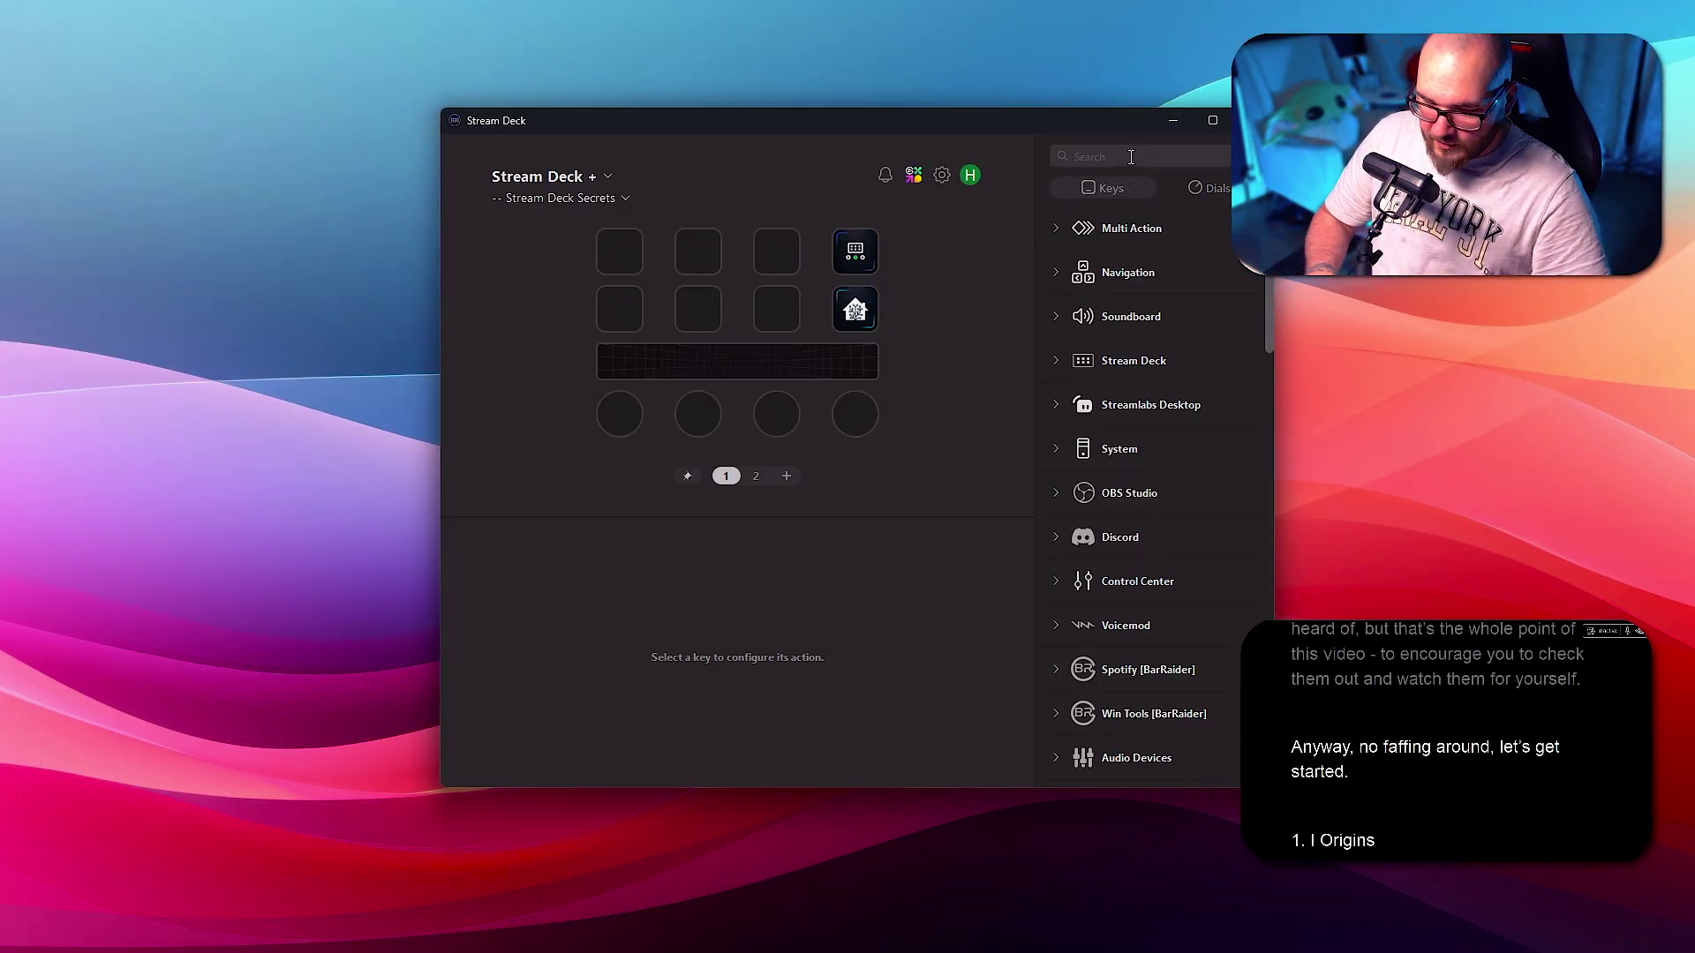
# Search 'came', put Window to Prompter on the first key, and set its app to Spotify.
pyautogui.write('camera')
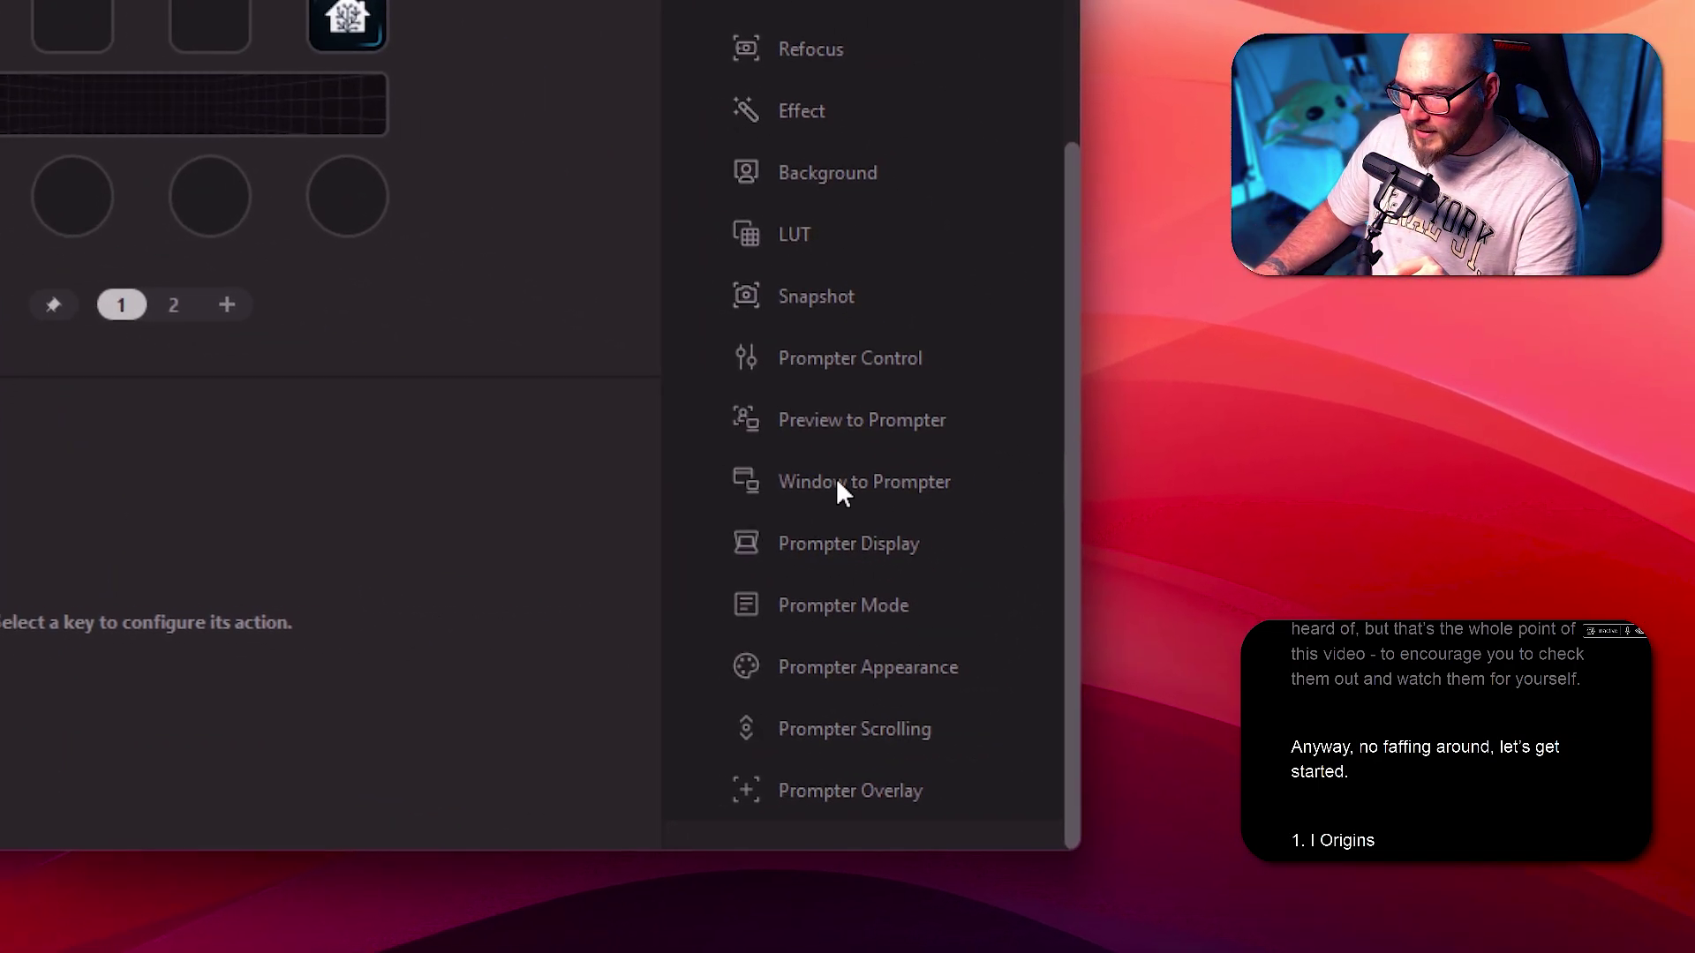
pyautogui.moveTo(835, 479); pyautogui.dragTo(0, 0)
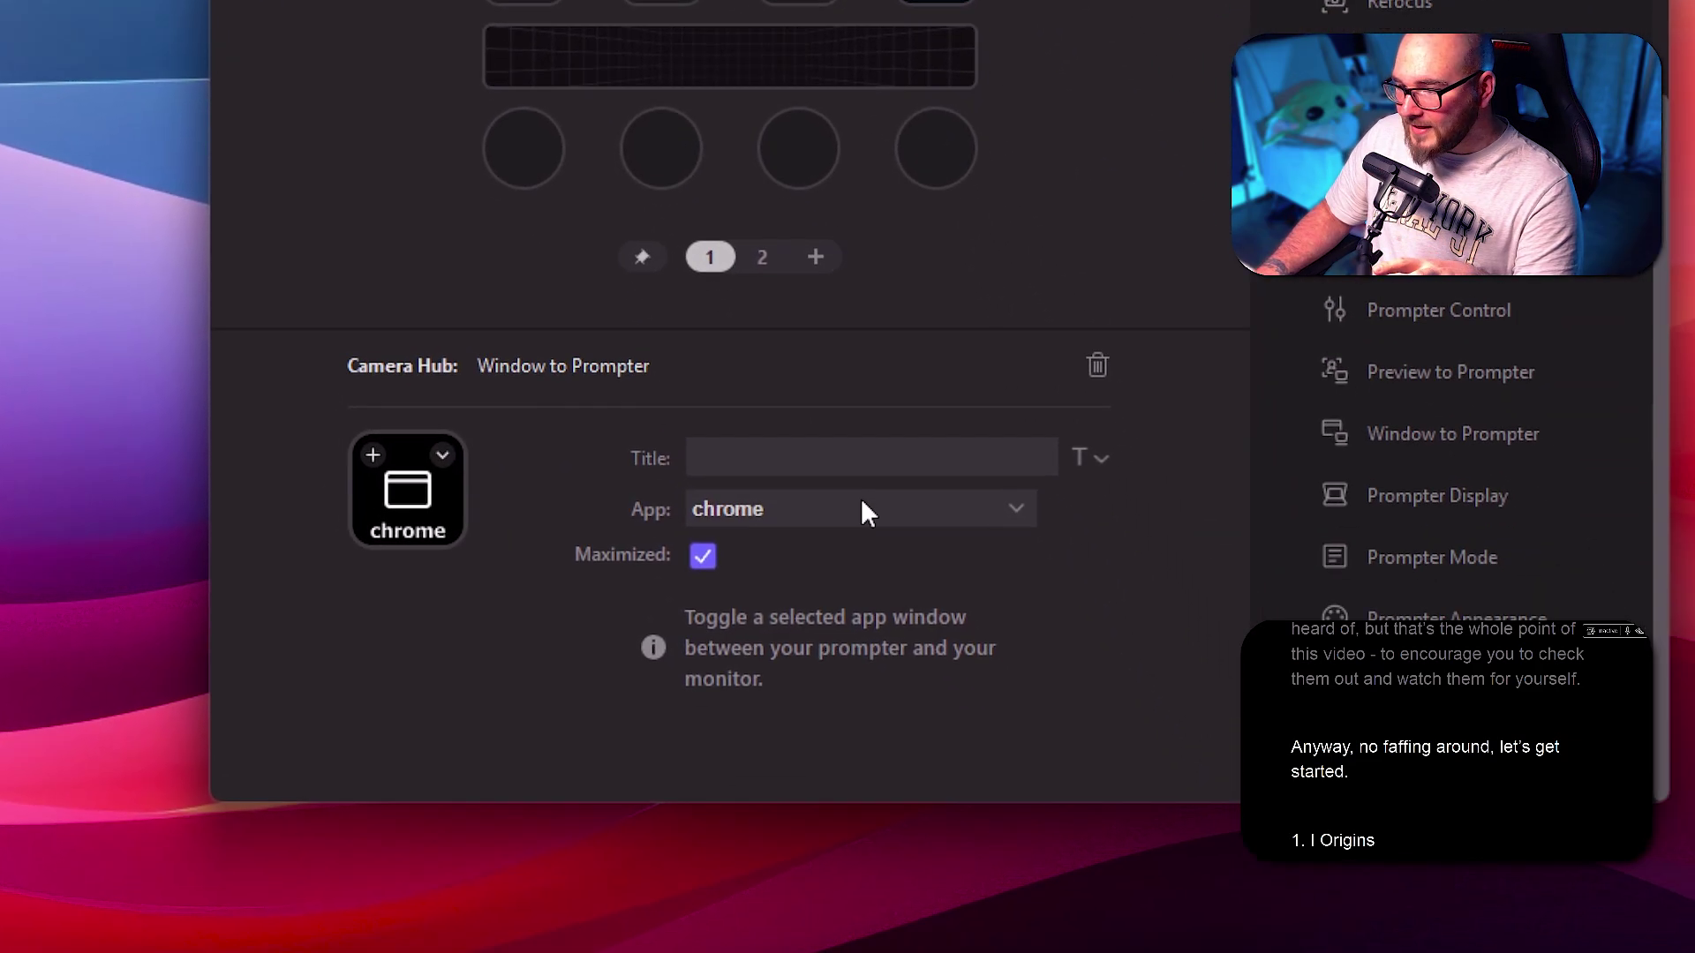
pyautogui.click(1104, 937)
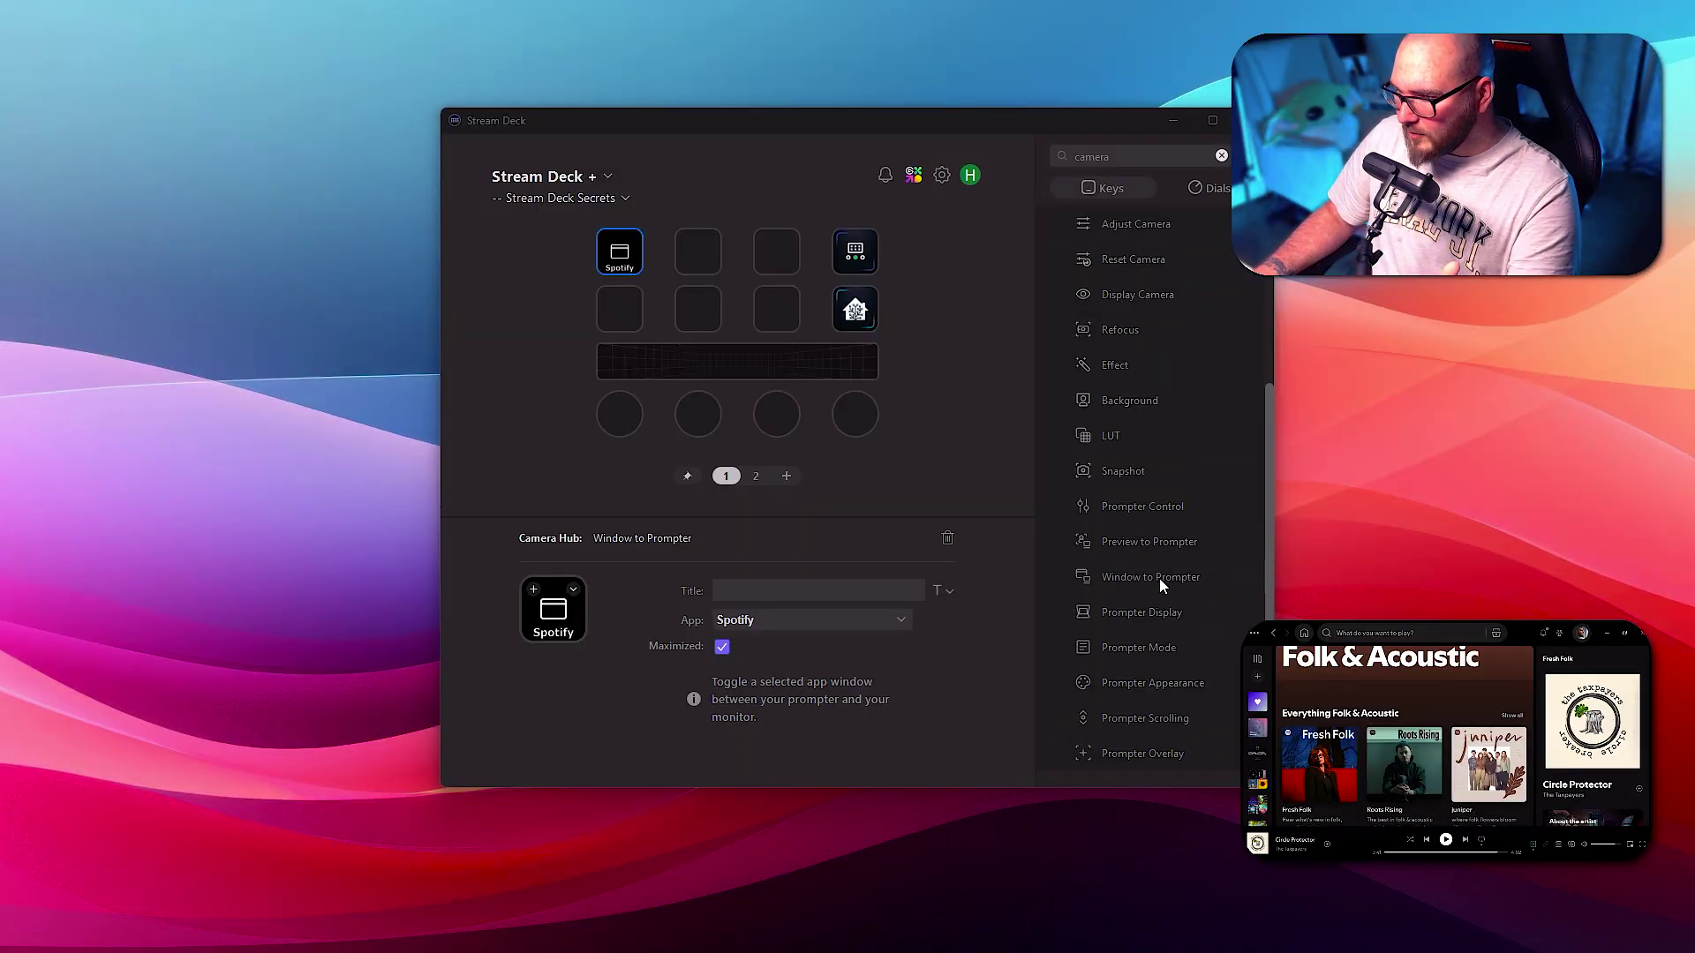
# Give key 2 a Window to Prompter action for obs64 and key 3 Preview to Prompter.
pyautogui.moveTo(1159, 579); pyautogui.dragTo(708, 256)
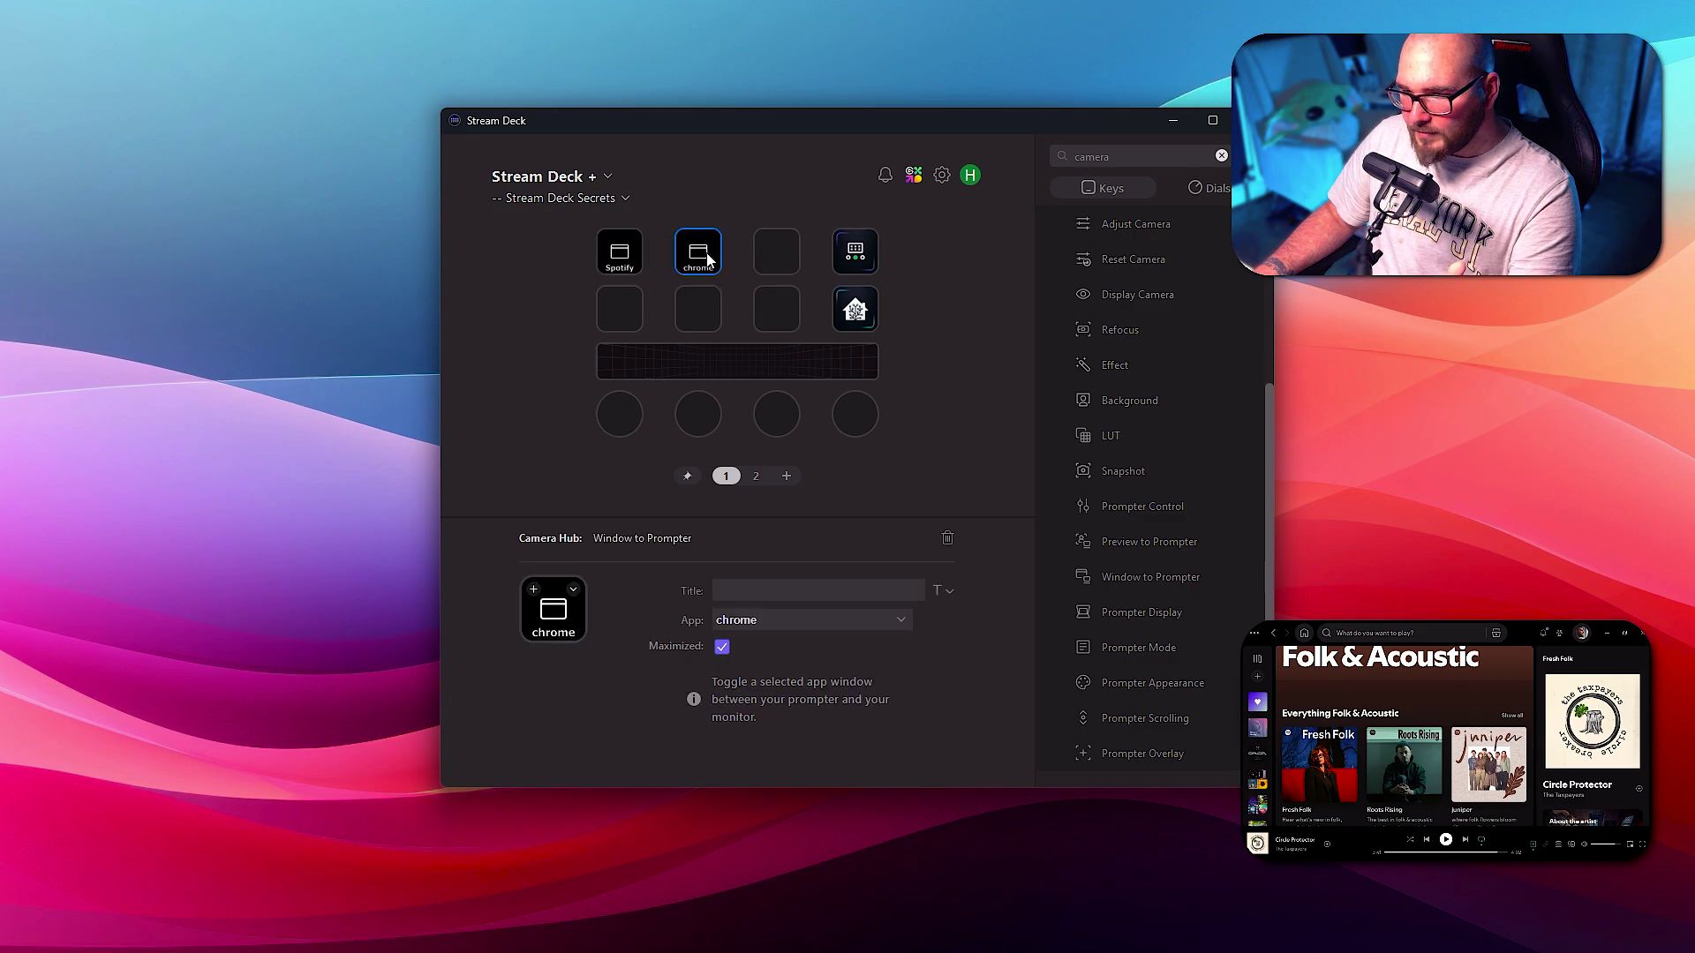
pyautogui.click(780, 620)
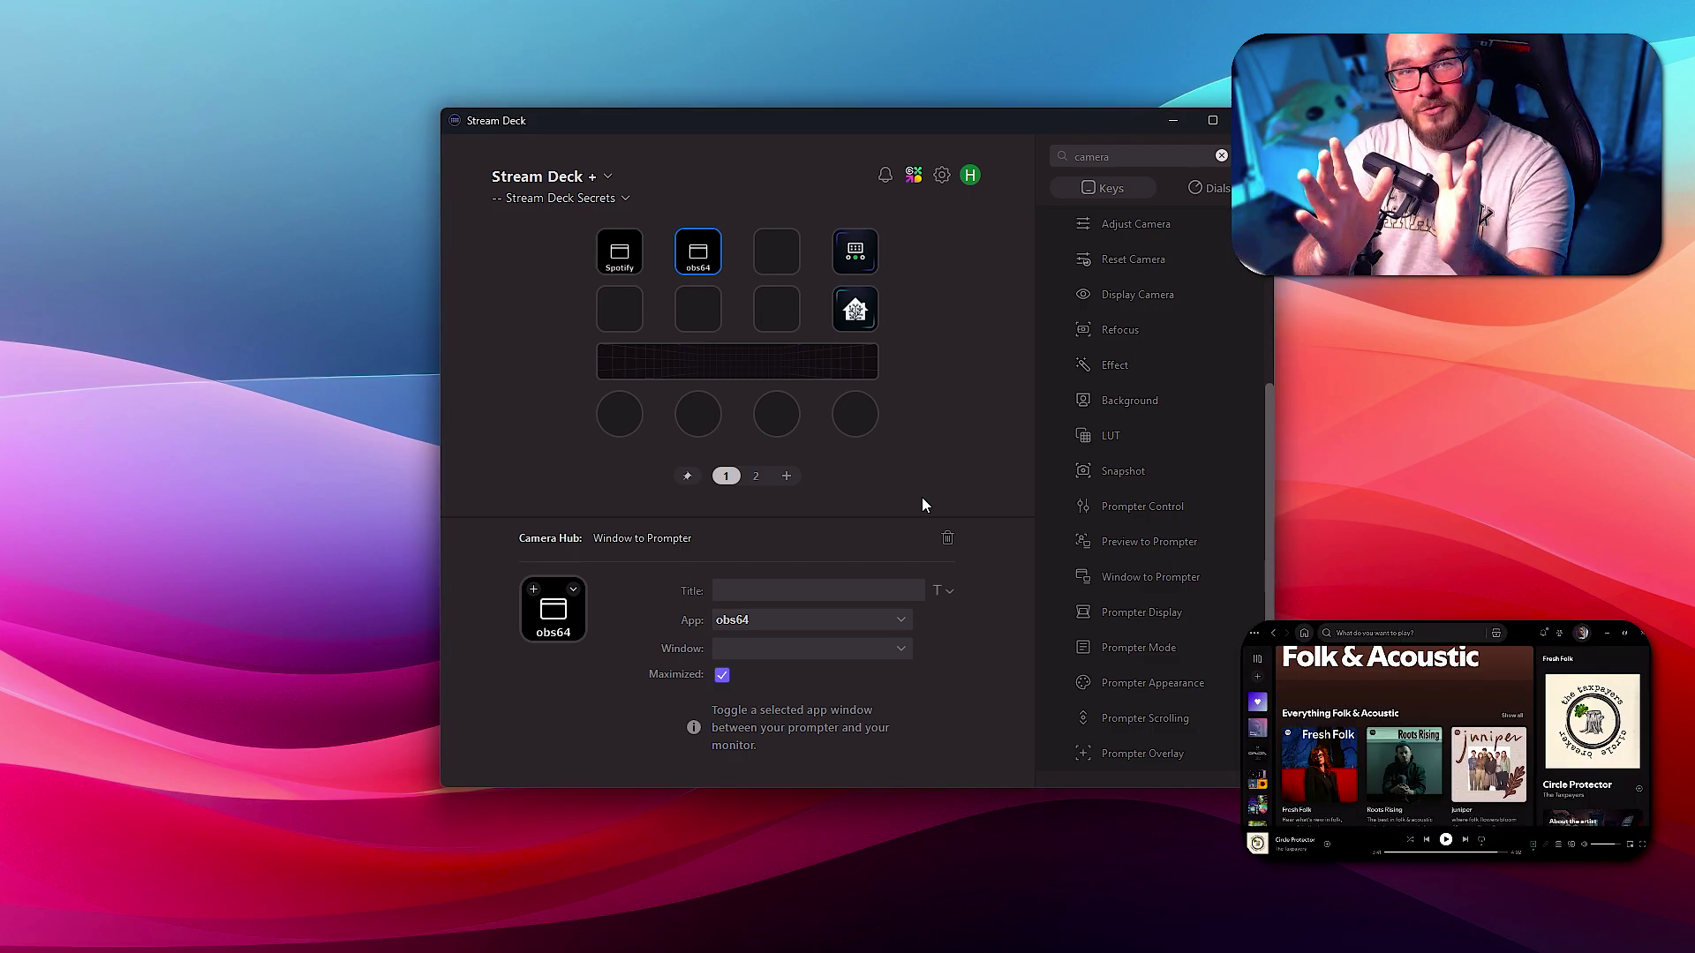
pyautogui.click(794, 234)
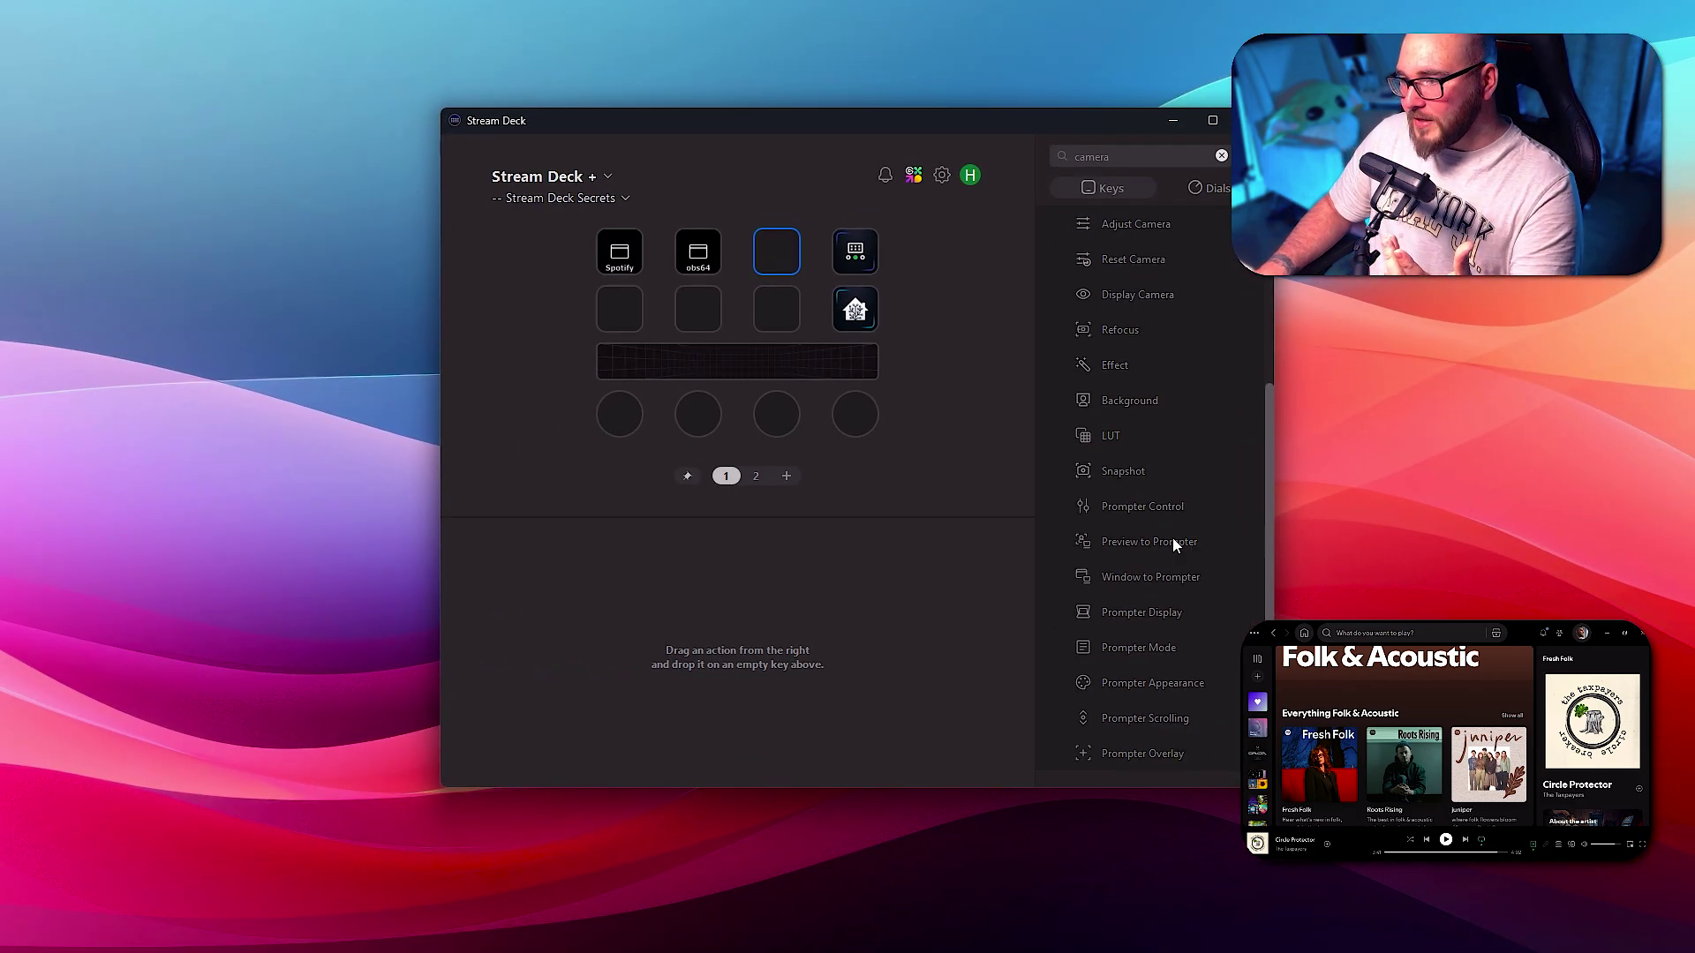
pyautogui.moveTo(850, 481); pyautogui.dragTo(780, 248)
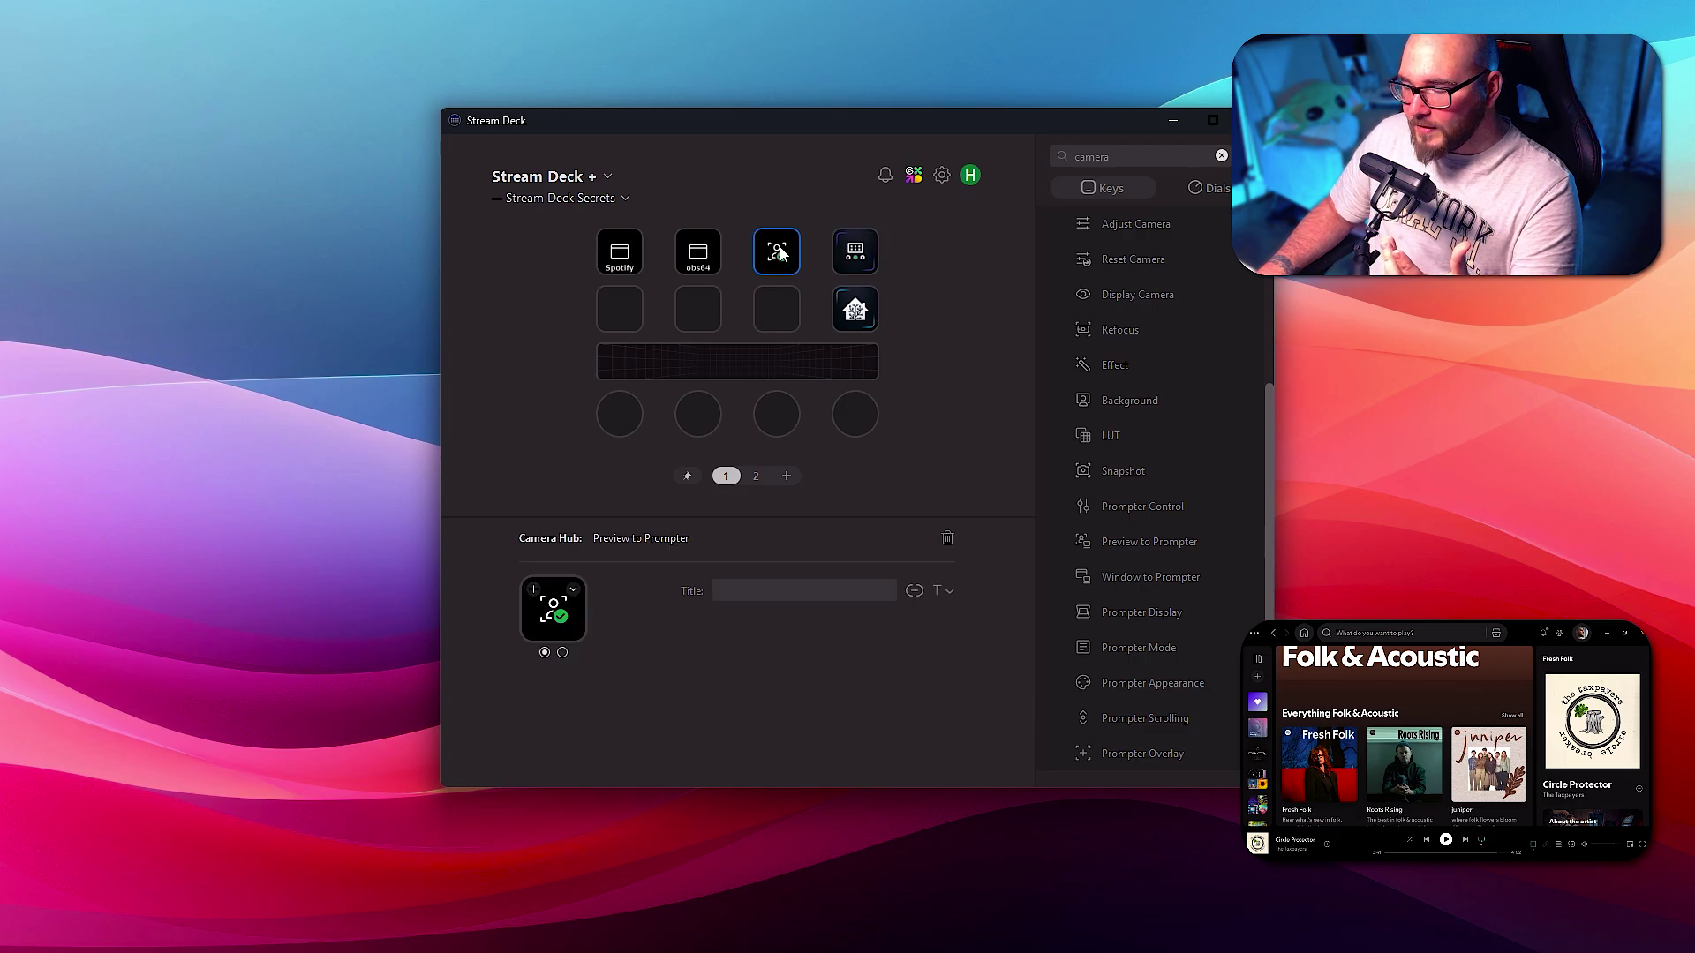